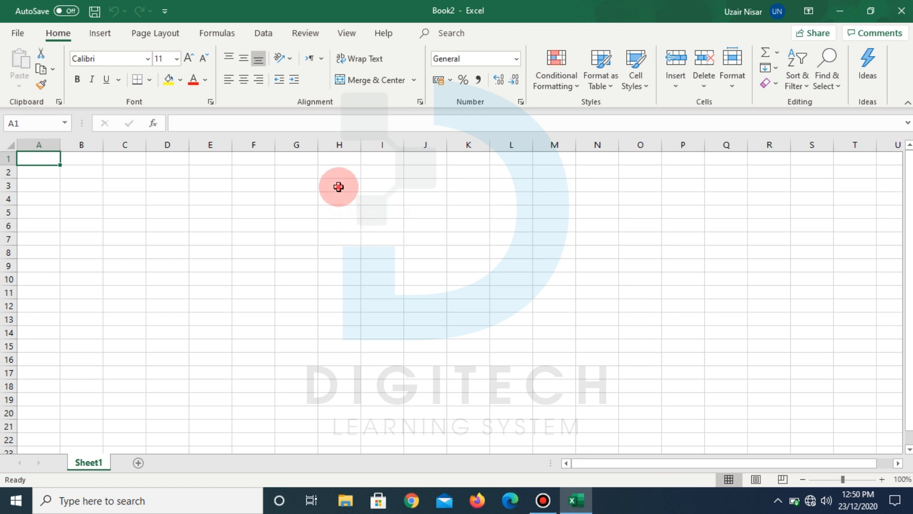
# - Merge and center cells H3:K3, and likewise merge and center H4:K4 directly below
pyautogui.moveTo(339, 187); pyautogui.dragTo(460, 185)
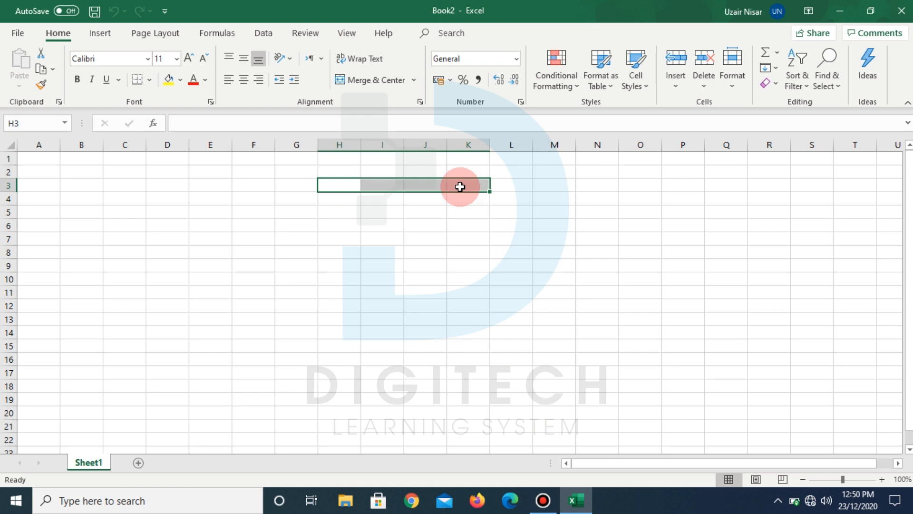
pyautogui.click(365, 84)
pyautogui.moveTo(331, 197); pyautogui.dragTo(472, 197)
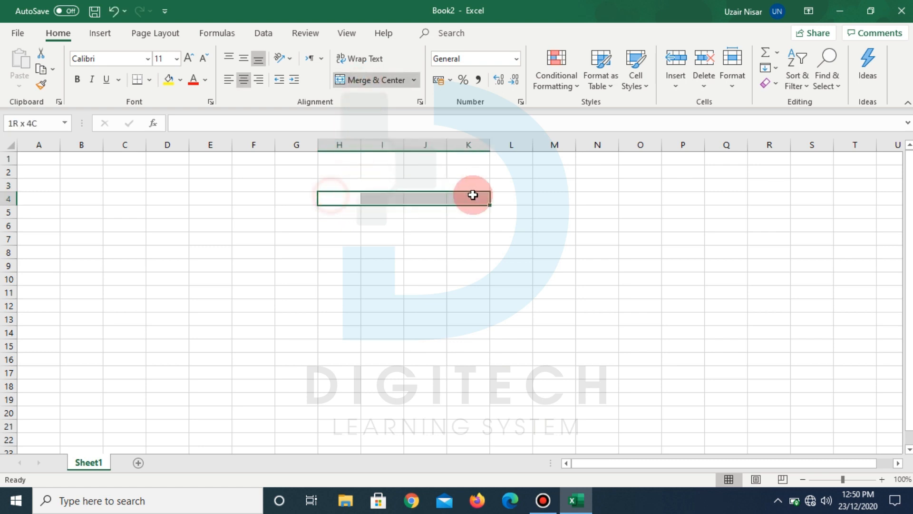
pyautogui.click(336, 81)
# - Enter the heading MIRROR CELL in the merged row 3 cell and FIXED CELL in the merged row 4 cell
pyautogui.click(351, 187)
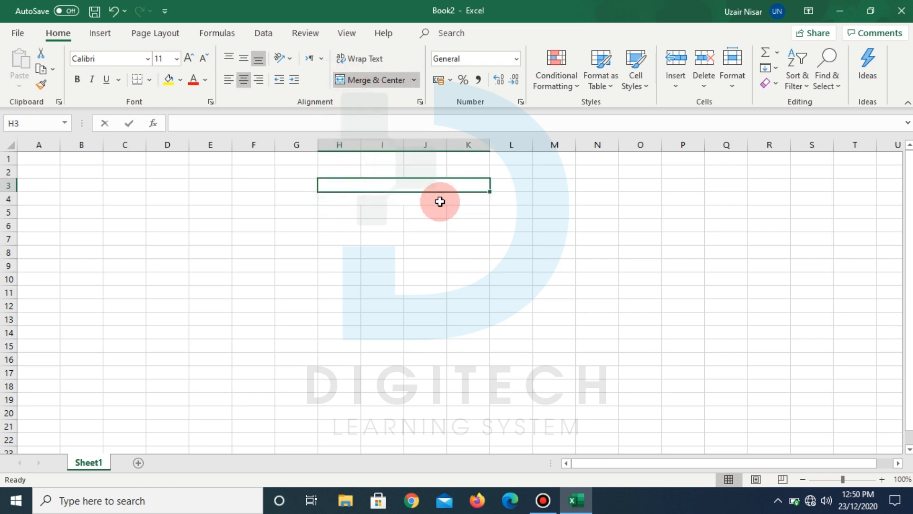
pyautogui.write('MIRROR ')
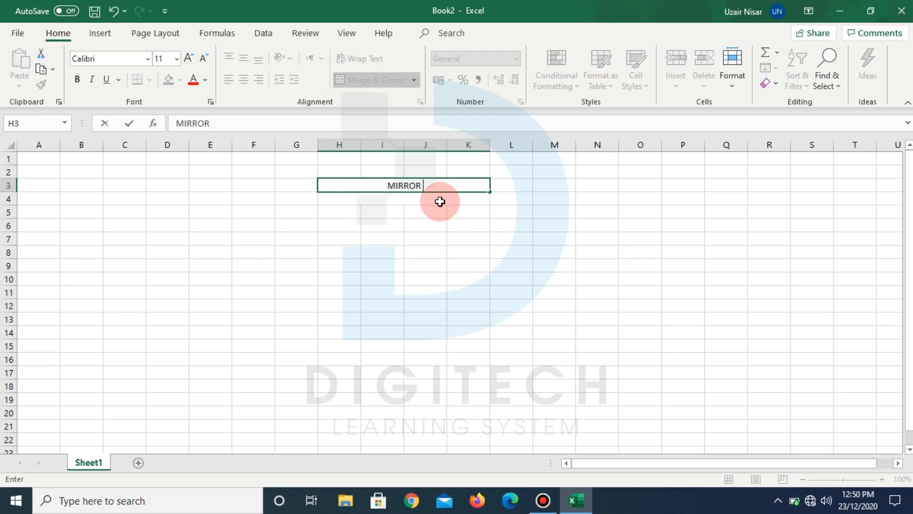
pyautogui.write('CELL')
pyautogui.press('Return')
pyautogui.write('F')
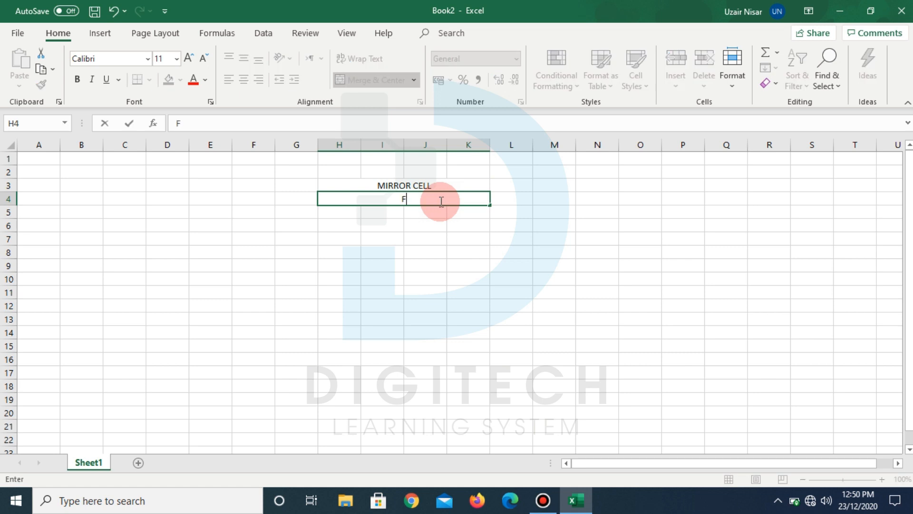
pyautogui.write('IXED CELL')
pyautogui.press('Return')
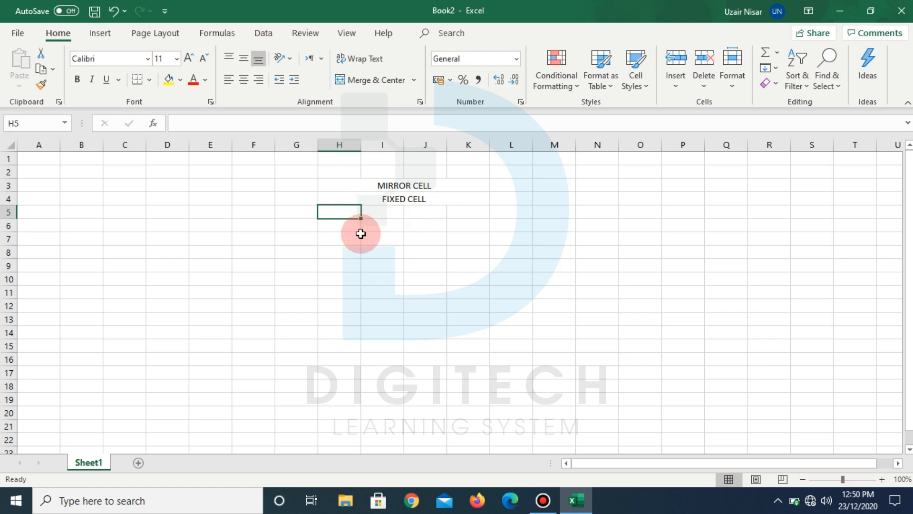
# - Start the multiplication table in row 7 with 2 in H7, X in I7 and 1 in J7
pyautogui.click(345, 241)
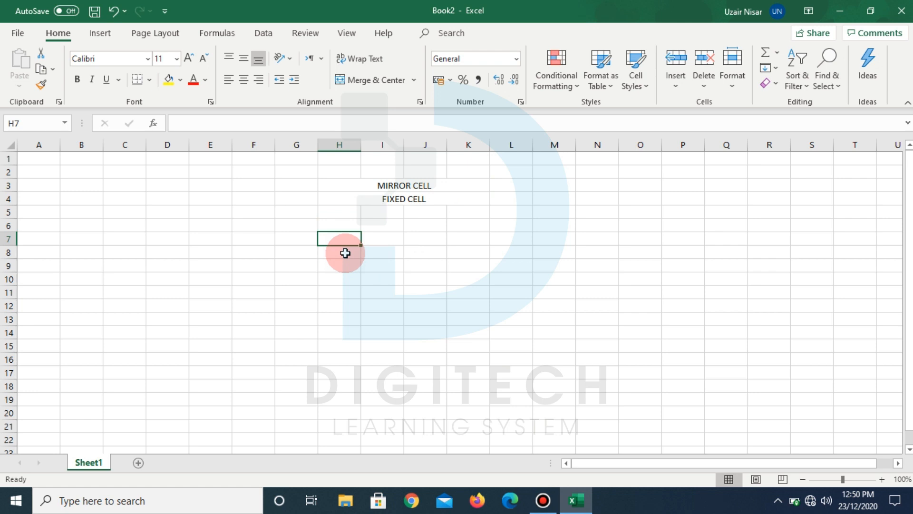
pyautogui.doubleClick(339, 239)
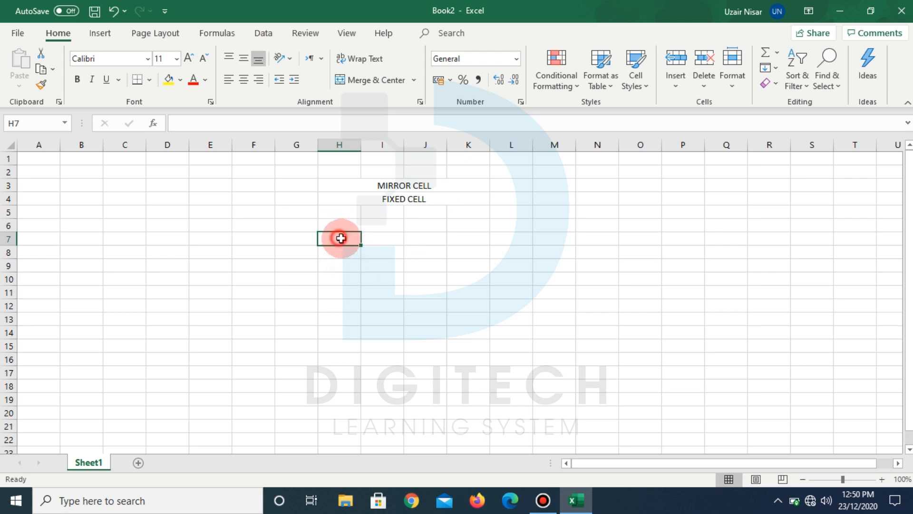
pyautogui.write('2')
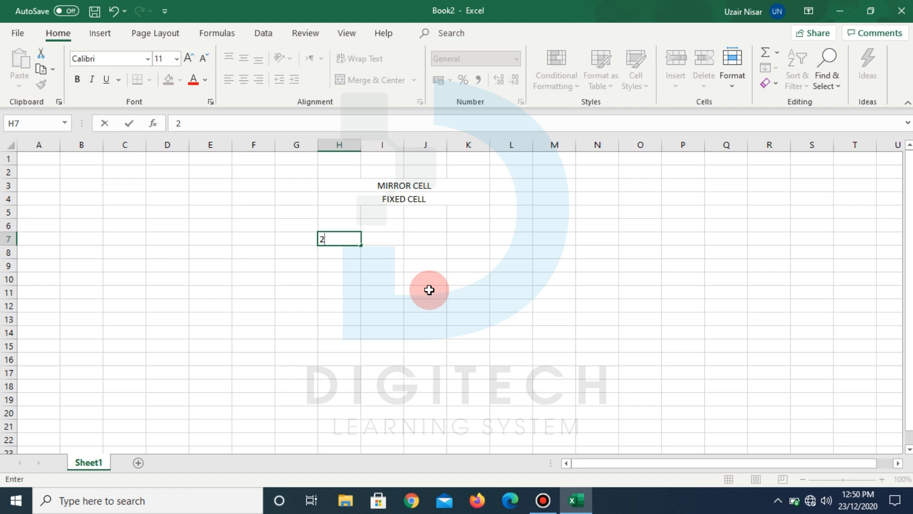
pyautogui.press('Tab')
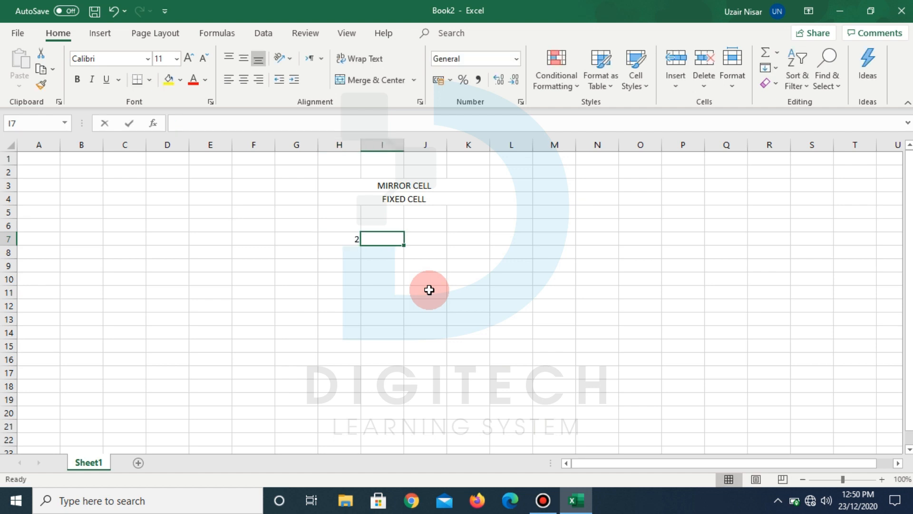
pyautogui.write('X')
pyautogui.press('Tab')
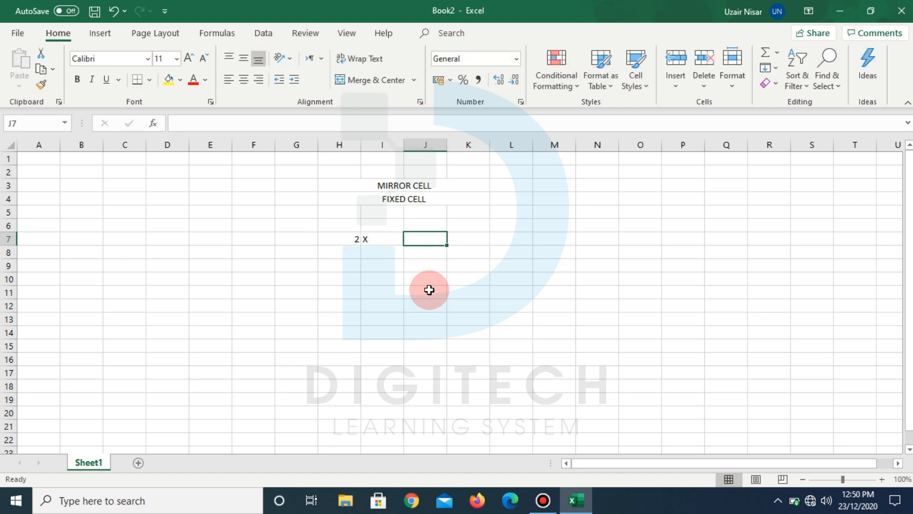
pyautogui.write('1')
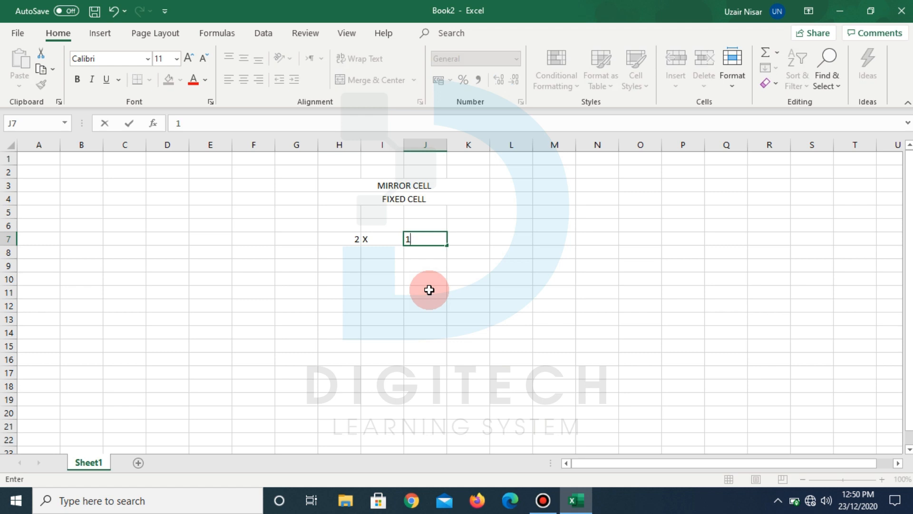
pyautogui.press('Tab')
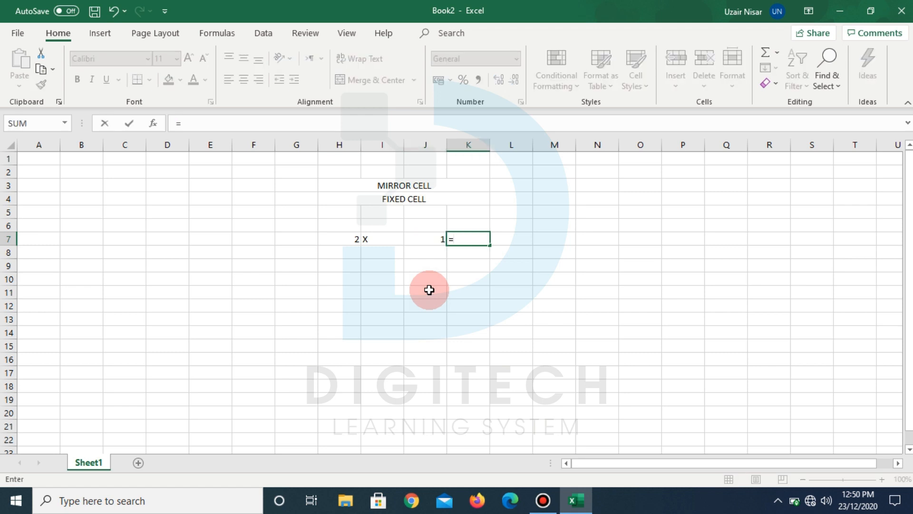
# - Enter a plain equals sign in K7, removing the accidental reference to L7
pyautogui.press('Escape')
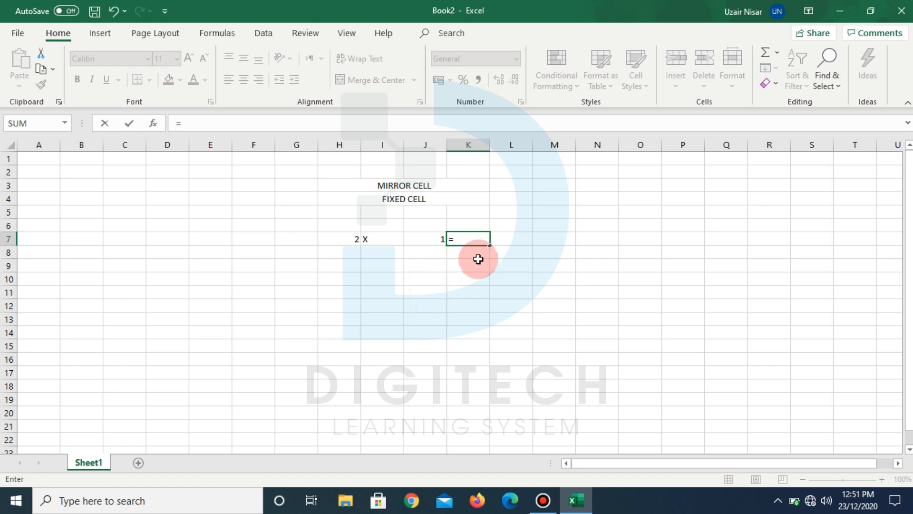
pyautogui.click(514, 238)
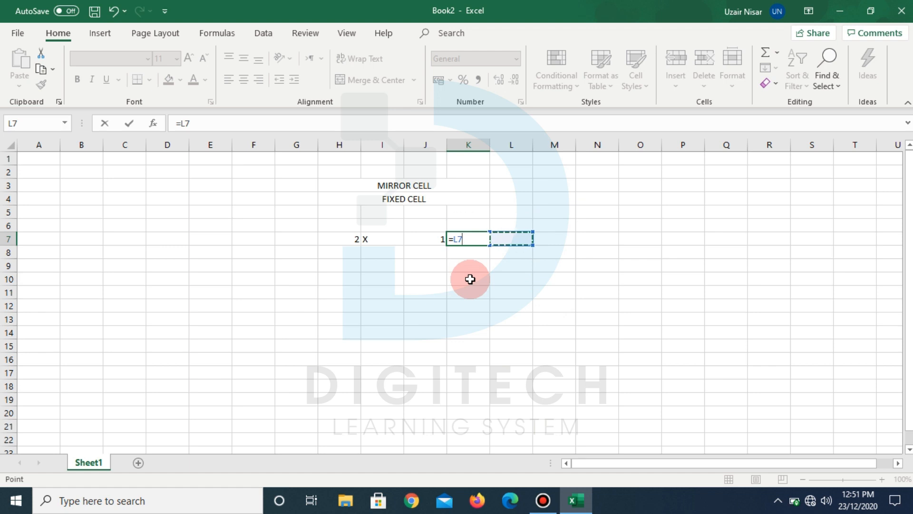
pyautogui.press('BackSpace')
pyautogui.press('BackSpace')
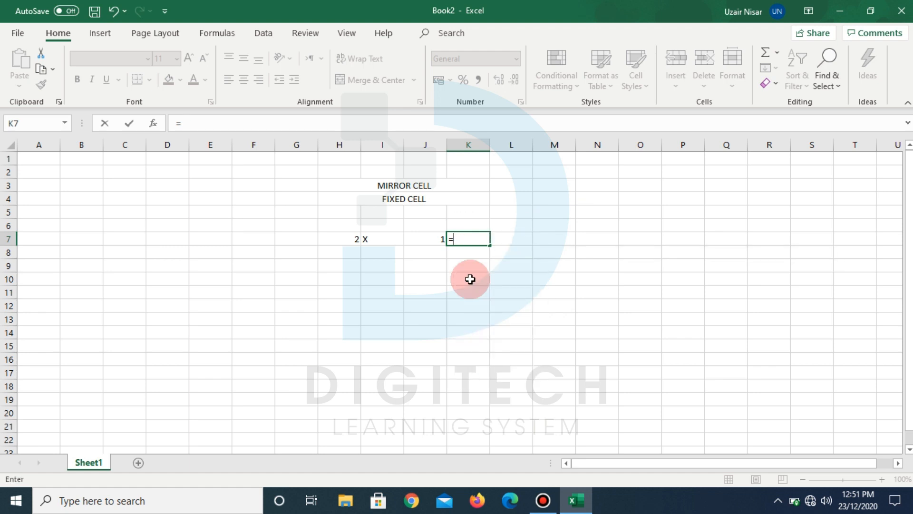
pyautogui.press('Escape')
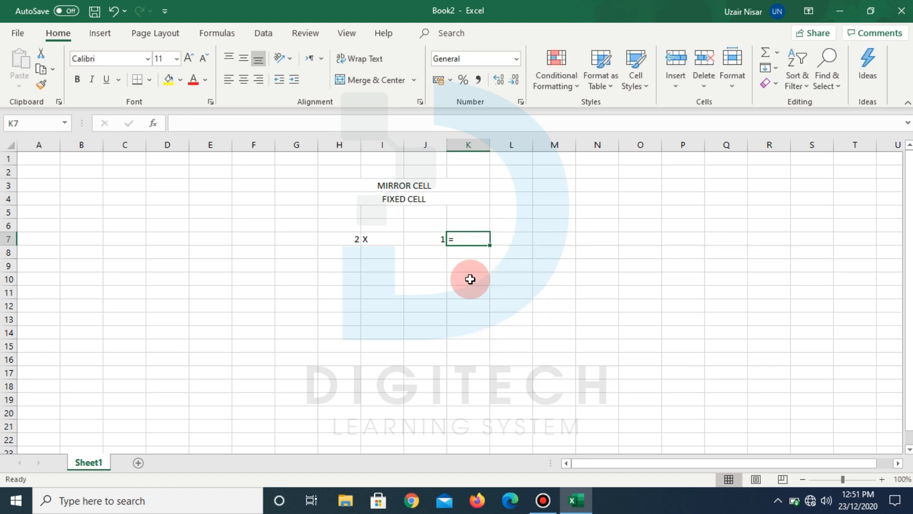
# - Enter 2 in J8 and extend the number series down column J to 10 in J16
pyautogui.click(445, 255)
pyautogui.write('2')
pyautogui.press('Return')
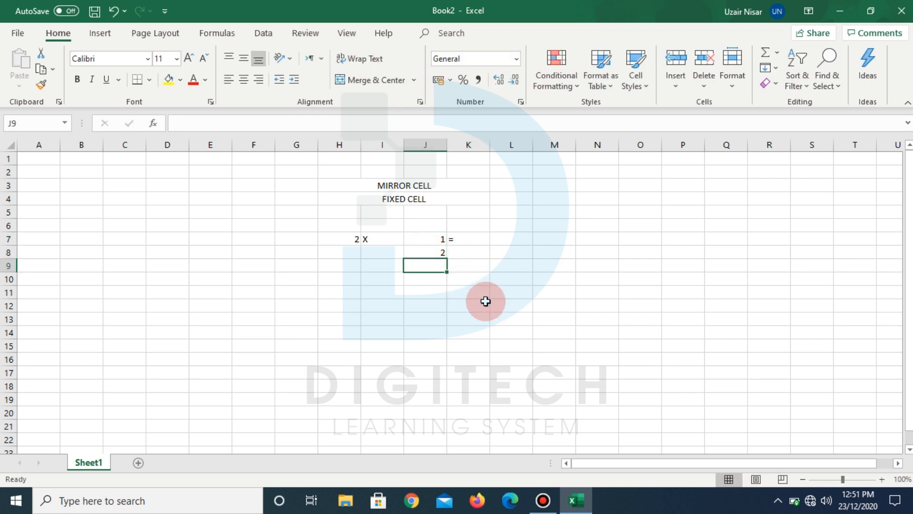
pyautogui.moveTo(424, 238); pyautogui.dragTo(447, 370)
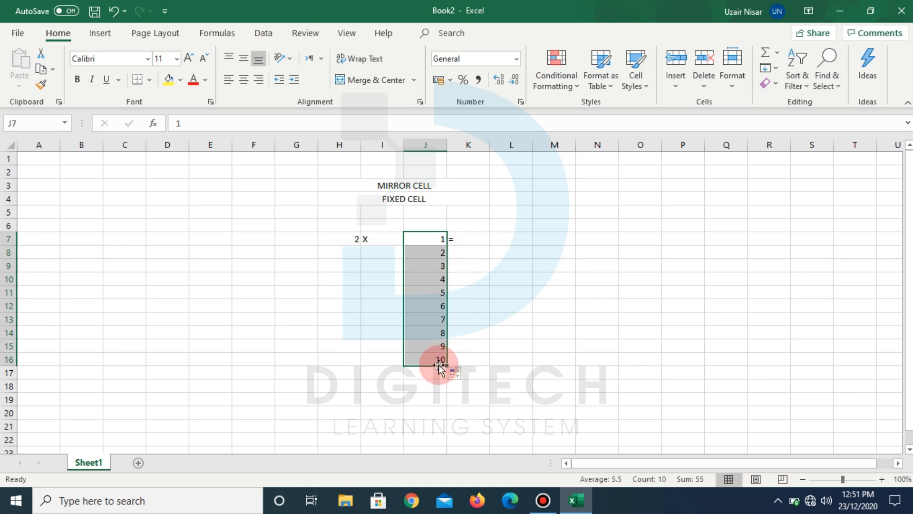
# - Fill the 2 in H7, the X in I7 and the equals sign in K7 down to row 16
pyautogui.click(339, 239)
pyautogui.moveTo(360, 246); pyautogui.dragTo(357, 362)
pyautogui.click(384, 239)
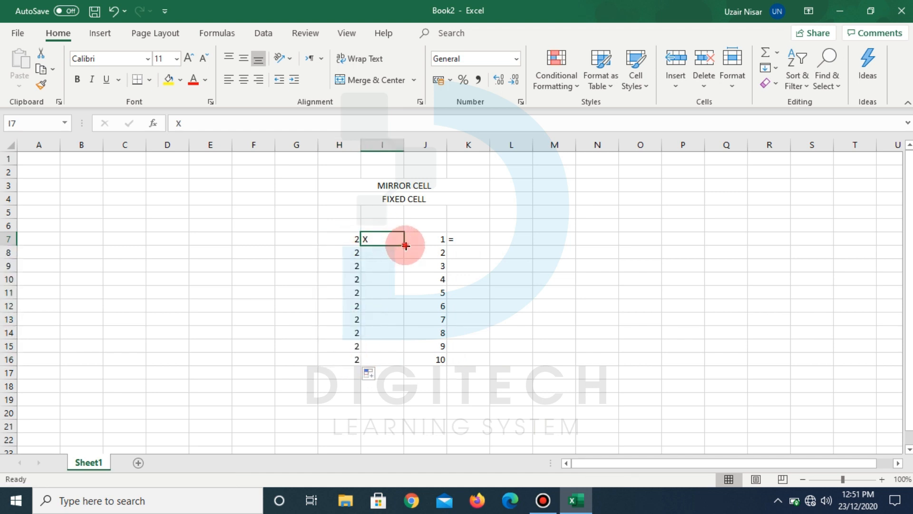
pyautogui.moveTo(405, 246); pyautogui.dragTo(399, 363)
pyautogui.click(475, 238)
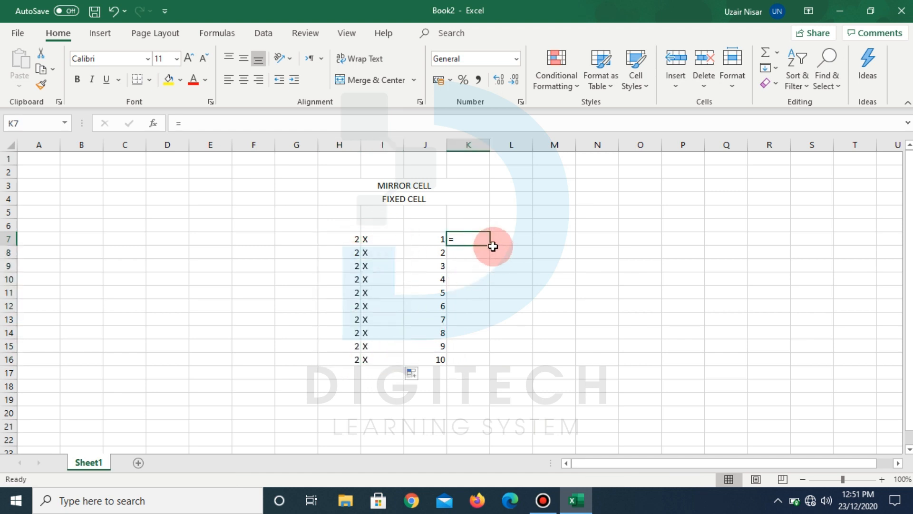
pyautogui.moveTo(490, 245); pyautogui.dragTo(481, 363)
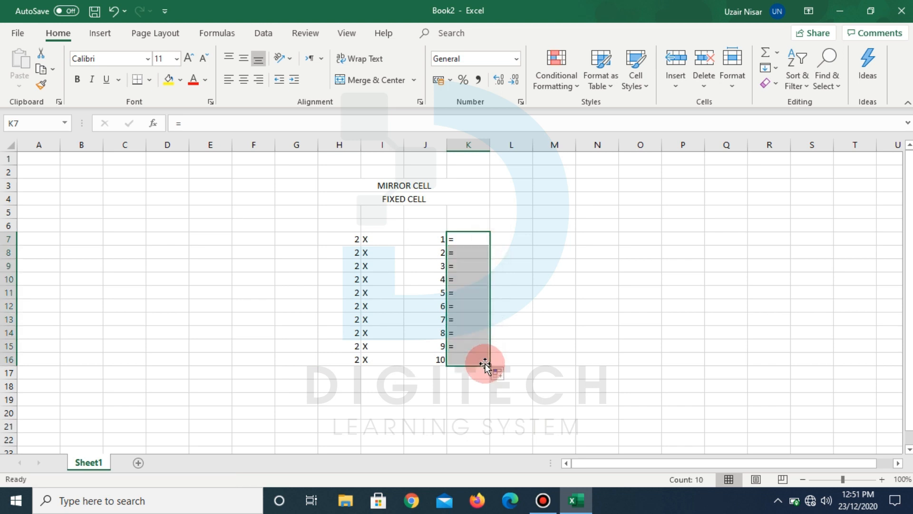
# - Enter the formula =H7*J7 in L7 and fill it down to L16
pyautogui.click(508, 238)
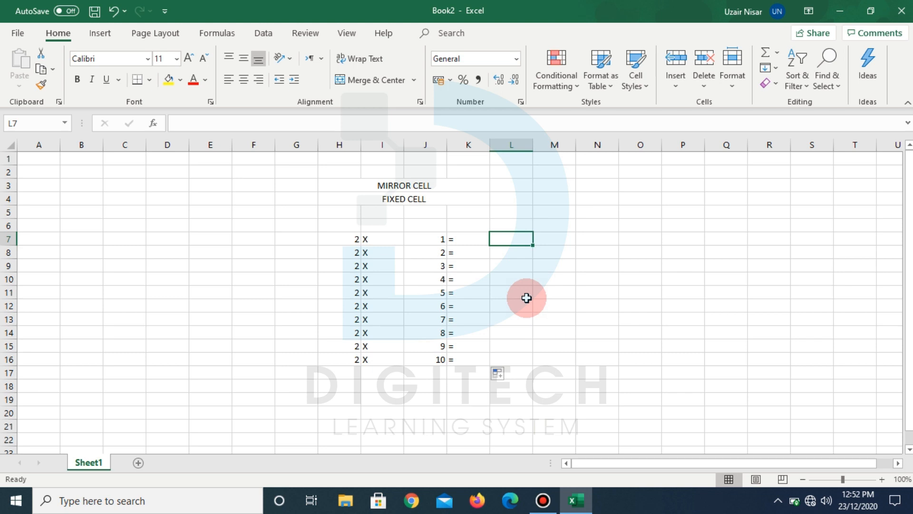
pyautogui.write('=')
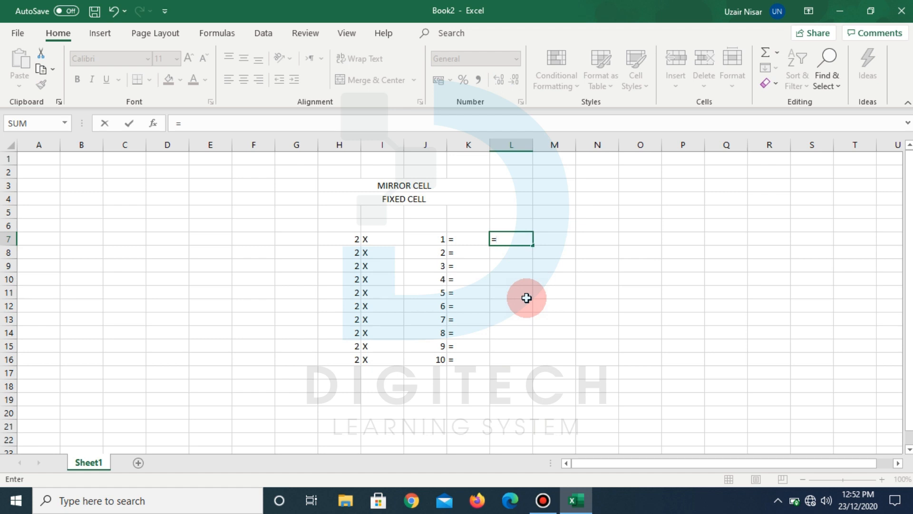
pyautogui.click(337, 238)
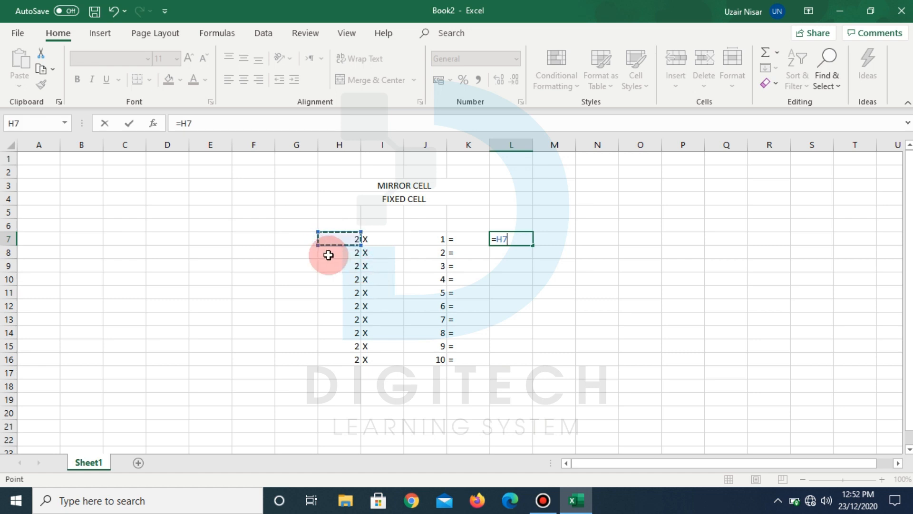
pyautogui.write('*')
pyautogui.click(428, 239)
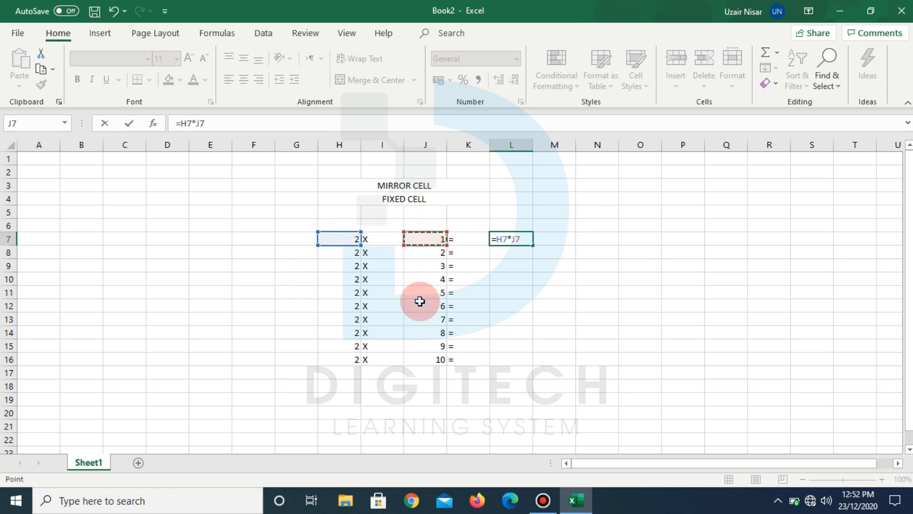
pyautogui.hotkey('ctrl', 'Return')
pyautogui.click(517, 237)
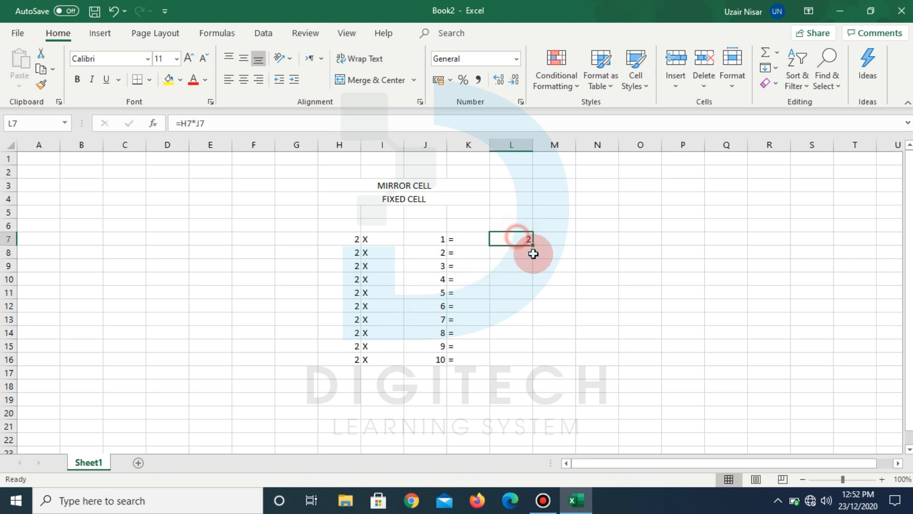
pyautogui.moveTo(533, 244); pyautogui.dragTo(524, 364)
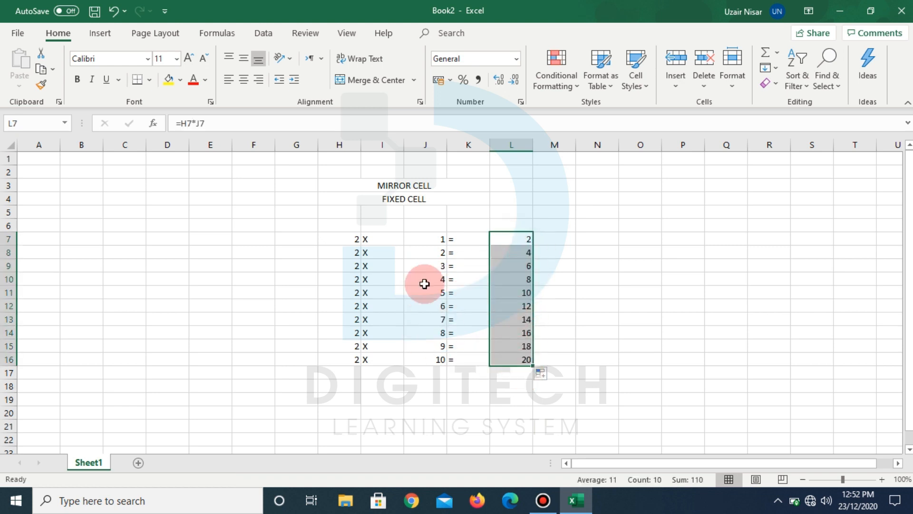
# - Apply all borders to the multiplication table in H7:L16
pyautogui.moveTo(350, 240); pyautogui.dragTo(509, 357)
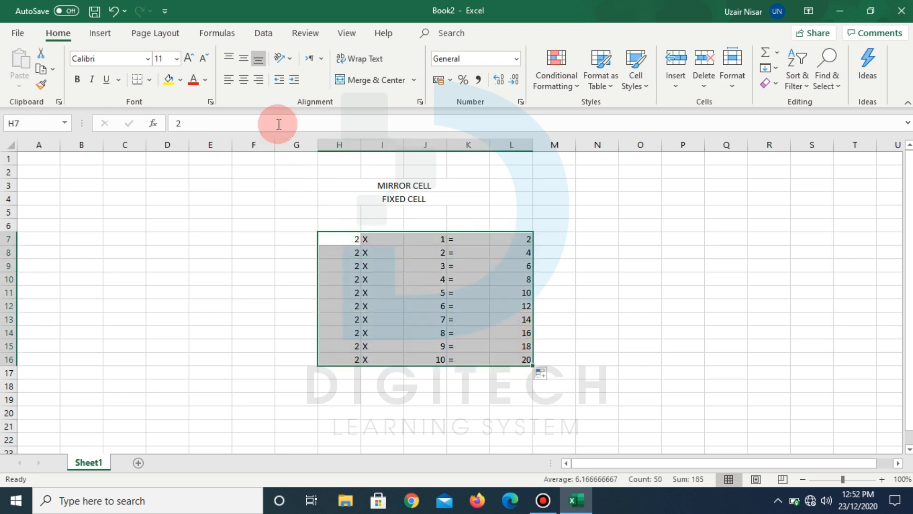
pyautogui.click(148, 82)
pyautogui.click(170, 212)
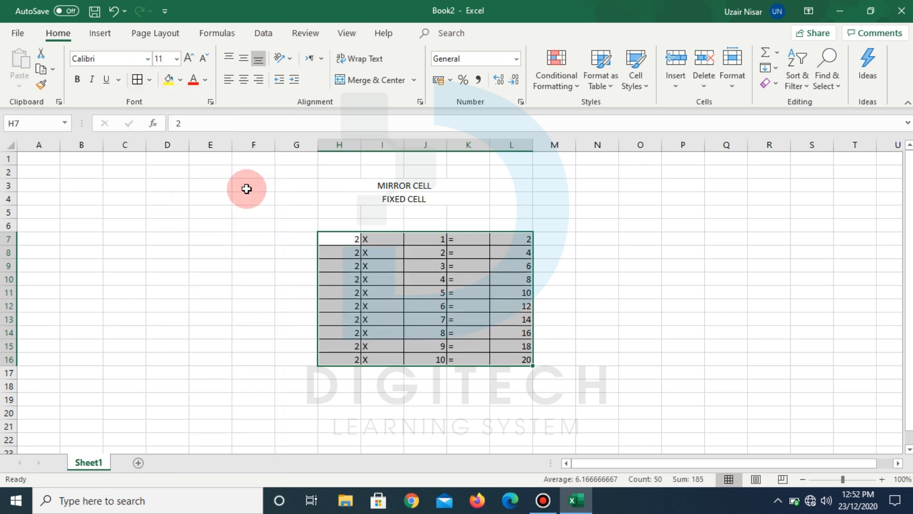
# - Narrow columns H to L equally and center their contents horizontally and vertically
pyautogui.moveTo(340, 144); pyautogui.dragTo(520, 142)
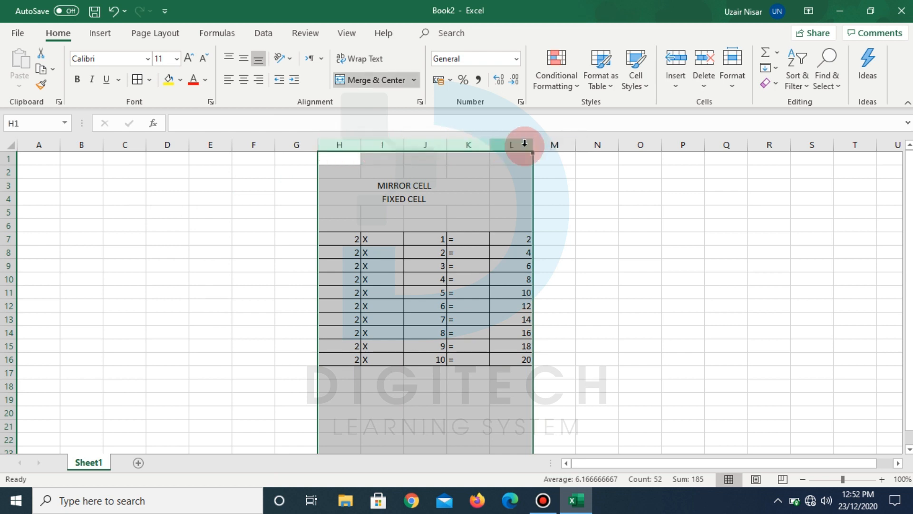
pyautogui.moveTo(534, 144); pyautogui.dragTo(516, 143)
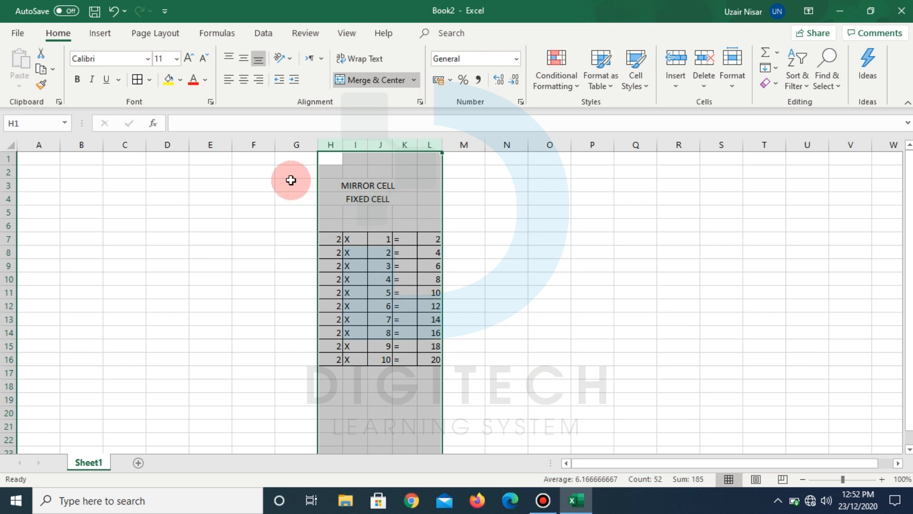
pyautogui.click(244, 80)
pyautogui.click(244, 57)
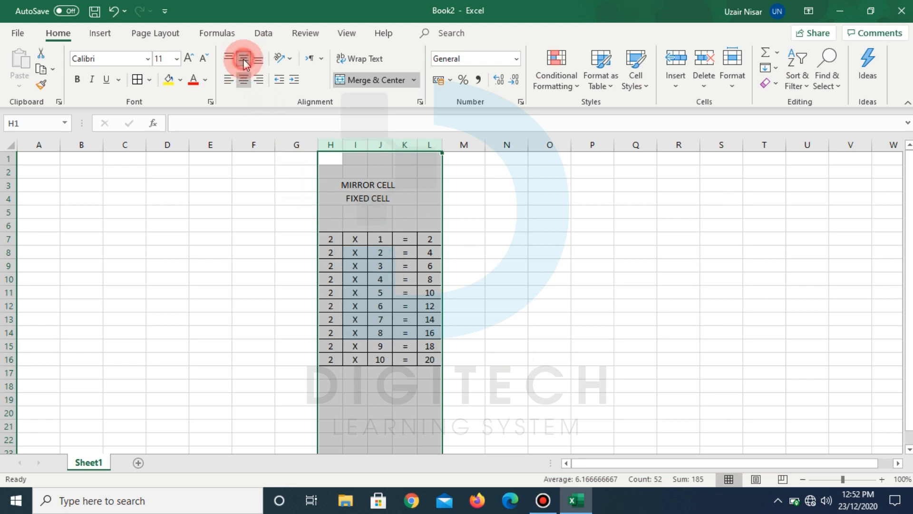
# - Merge and center the MIRROR CELL heading across H3:L3 and the FIXED CELL heading across H4:L4
pyautogui.moveTo(337, 184); pyautogui.dragTo(430, 185)
pyautogui.click(340, 81)
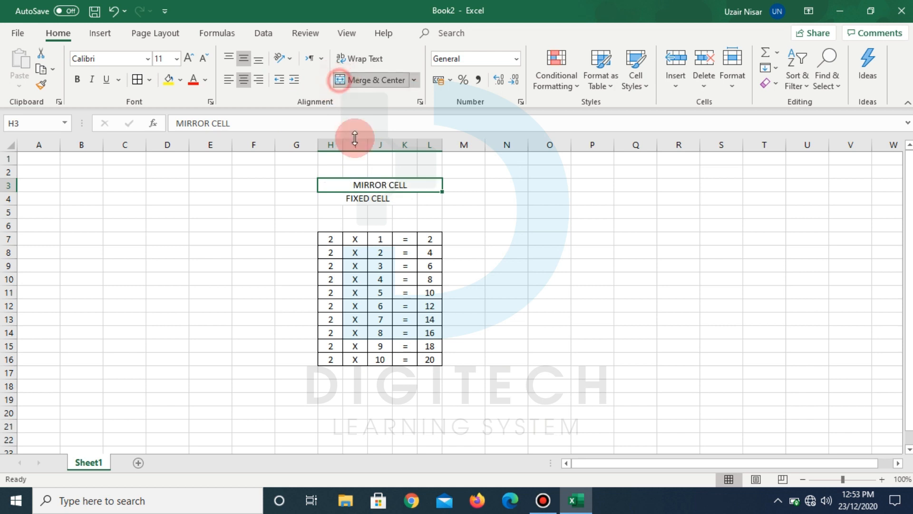
pyautogui.moveTo(329, 199); pyautogui.dragTo(436, 200)
pyautogui.click(368, 80)
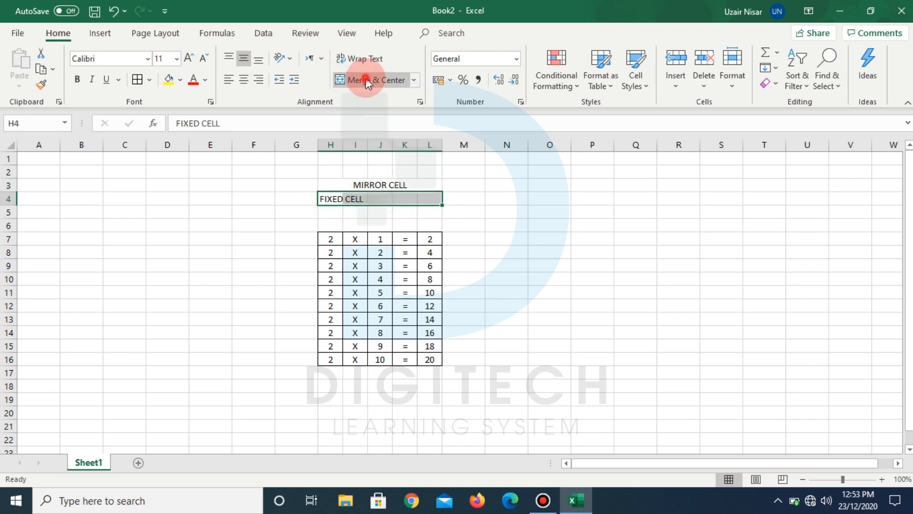
# - Enter 5 in cell J5, below the FIXED CELL heading
pyautogui.click(384, 213)
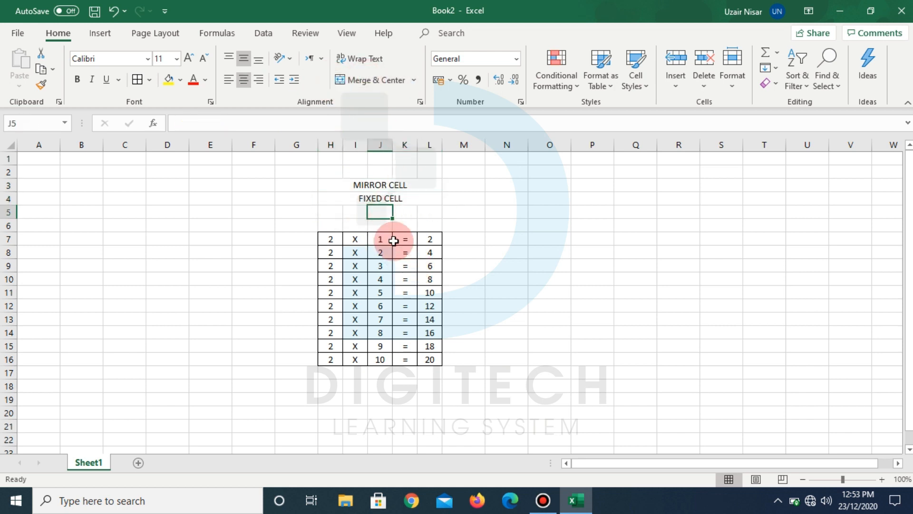
pyautogui.doubleClick(381, 211)
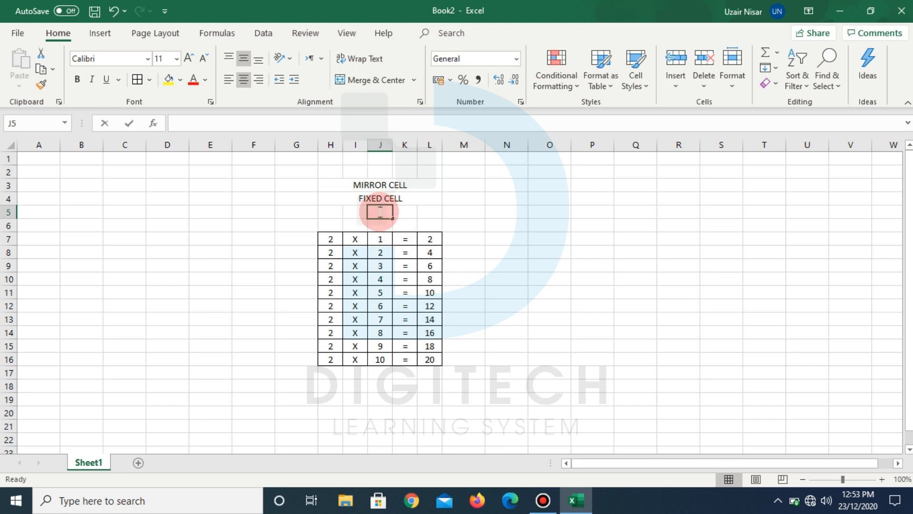
pyautogui.write('5')
pyautogui.press('Return')
# - Format cell J5 with a yellow fill, bold text and font size 16
pyautogui.click(379, 212)
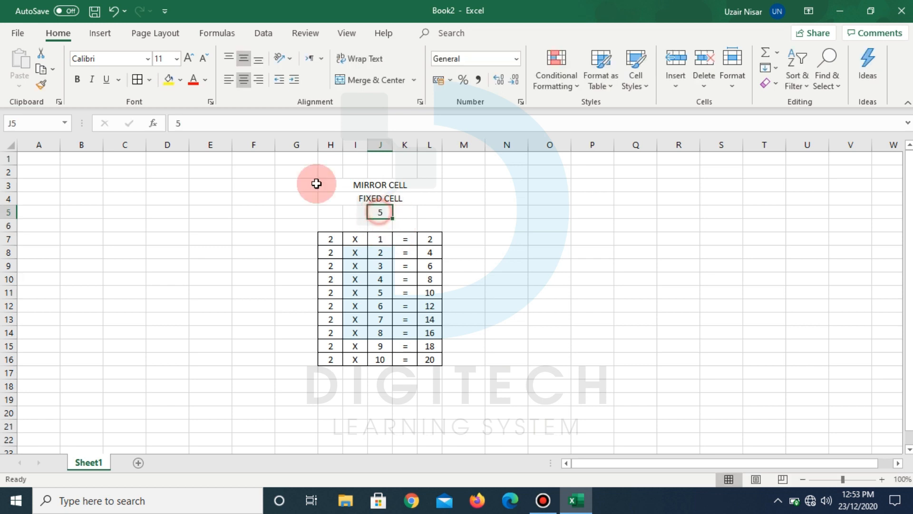
pyautogui.click(169, 79)
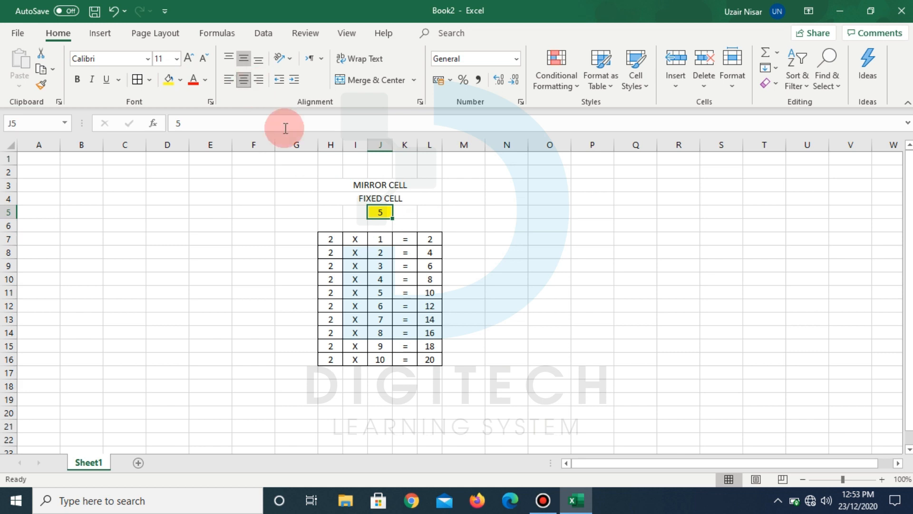
pyautogui.click(77, 79)
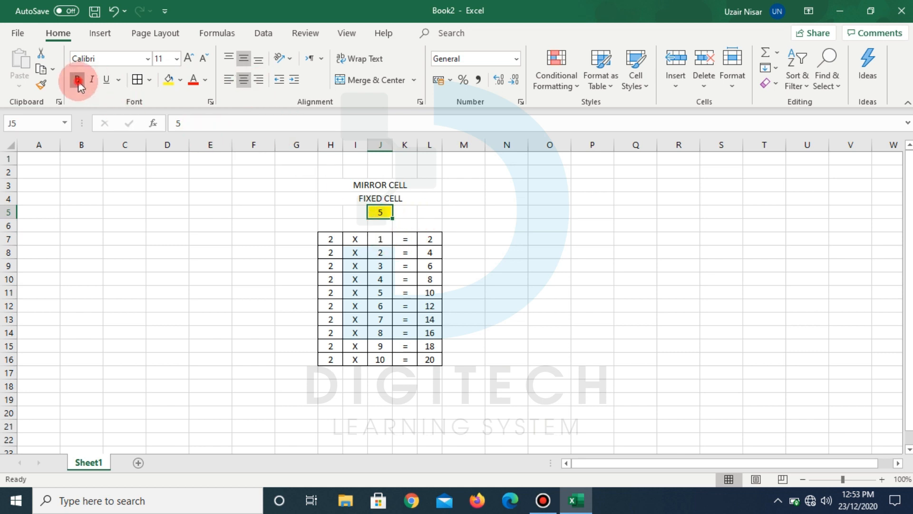
pyautogui.click(188, 58)
pyautogui.click(188, 57)
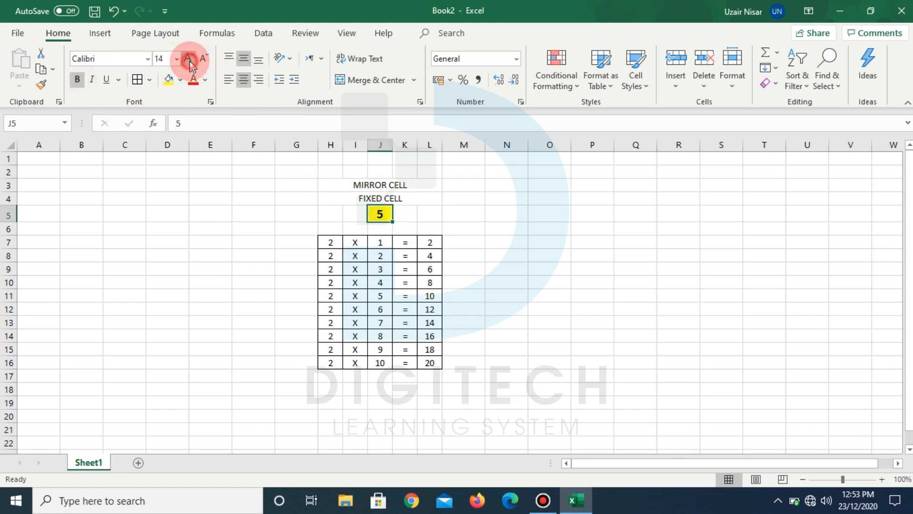
pyautogui.click(188, 58)
pyautogui.click(456, 230)
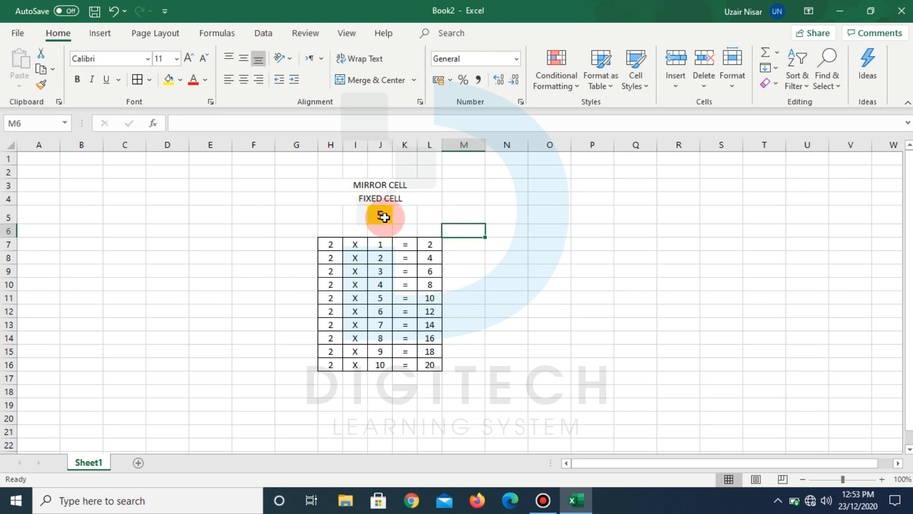
pyautogui.scroll(2, 377, 219)
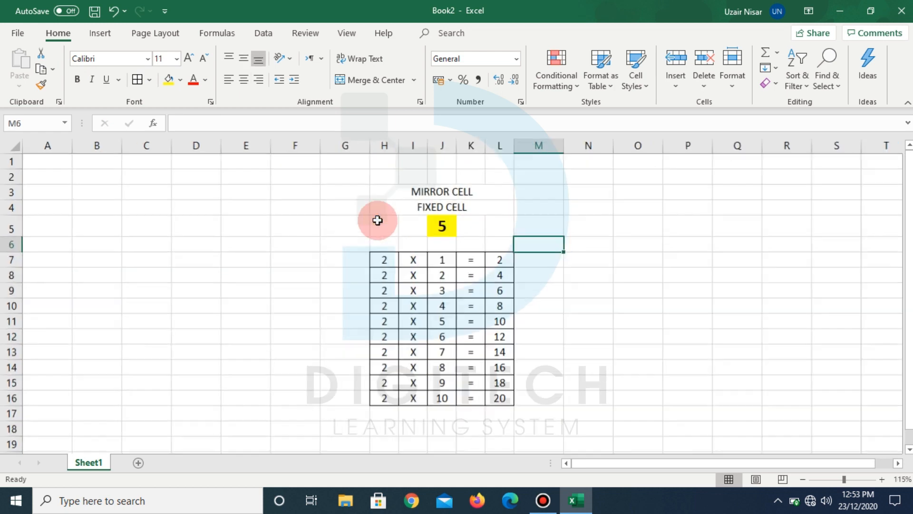
pyautogui.click(898, 463)
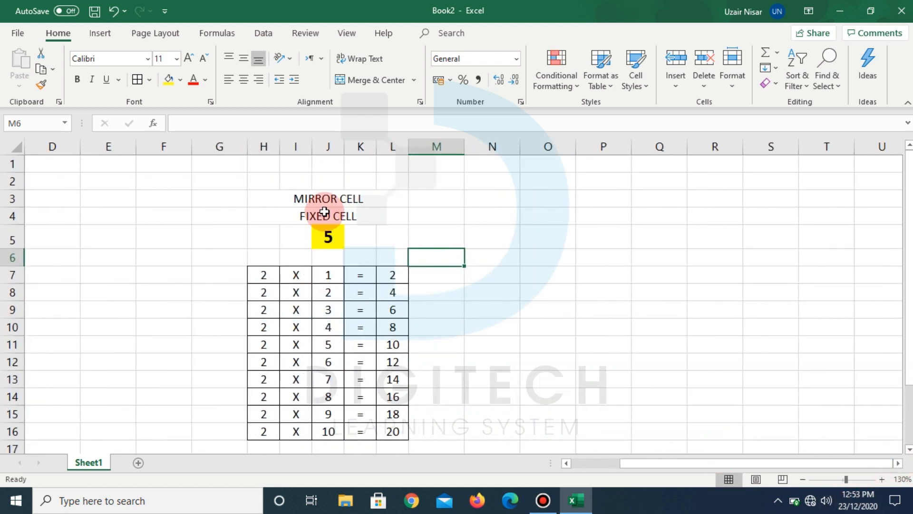
pyautogui.click(329, 236)
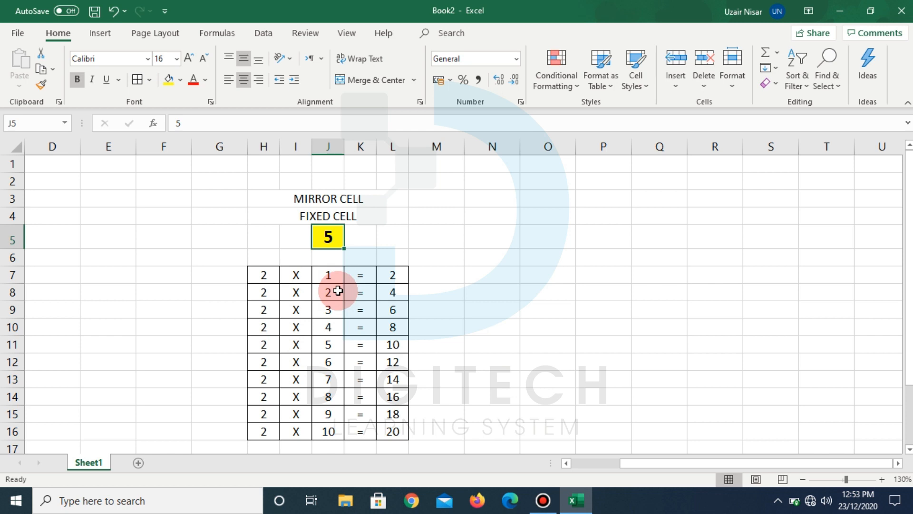
pyautogui.click(503, 240)
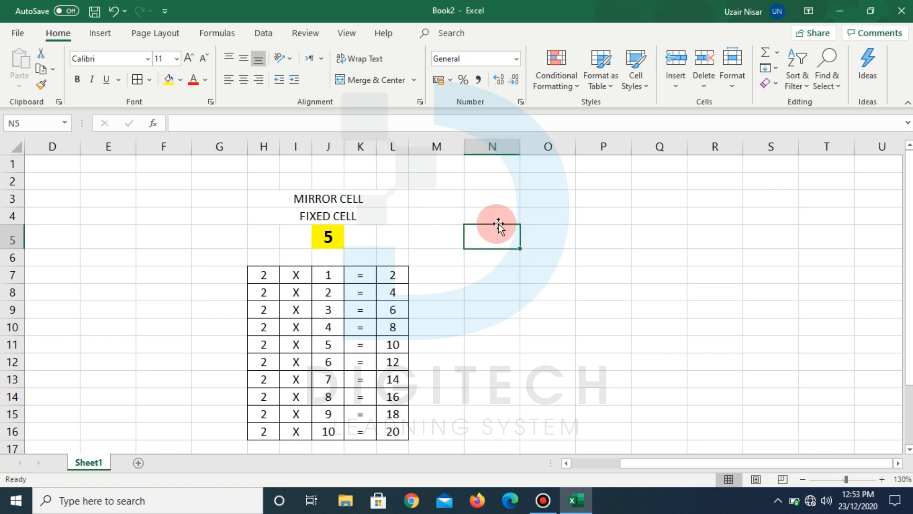
pyautogui.click(662, 239)
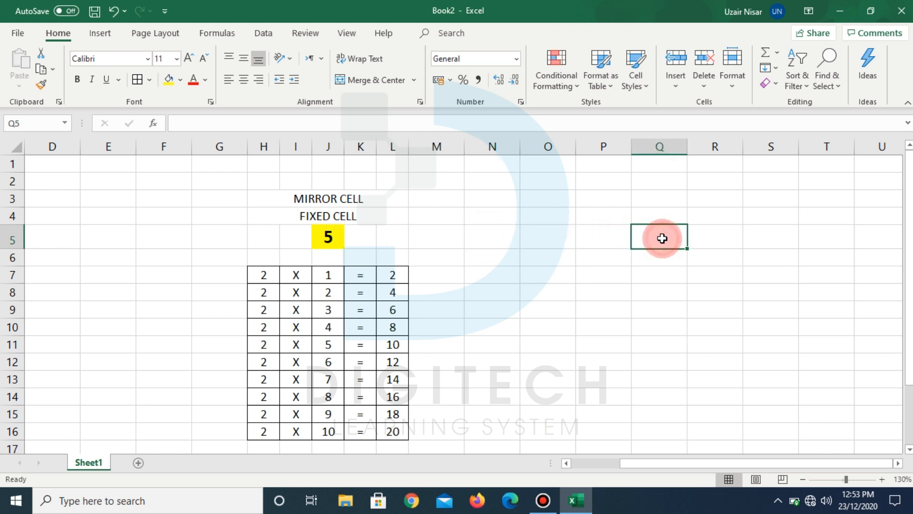
pyautogui.click(502, 237)
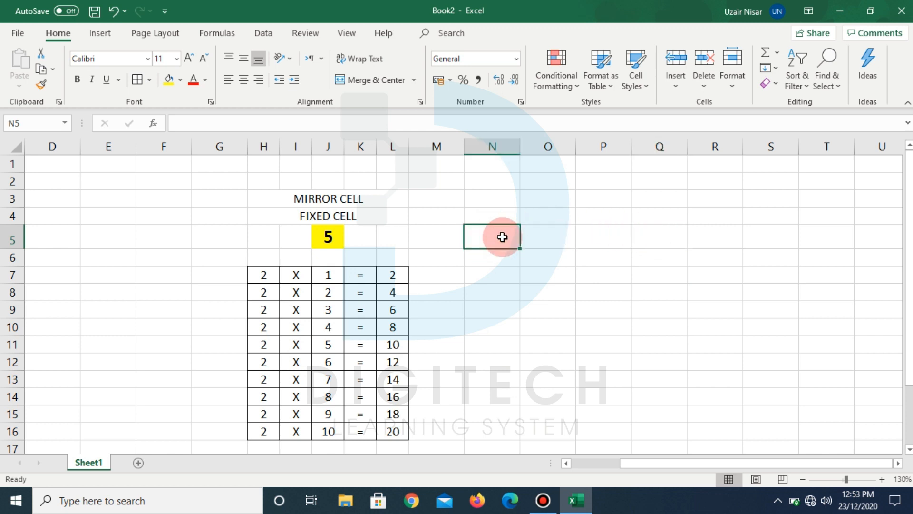
pyautogui.click(669, 237)
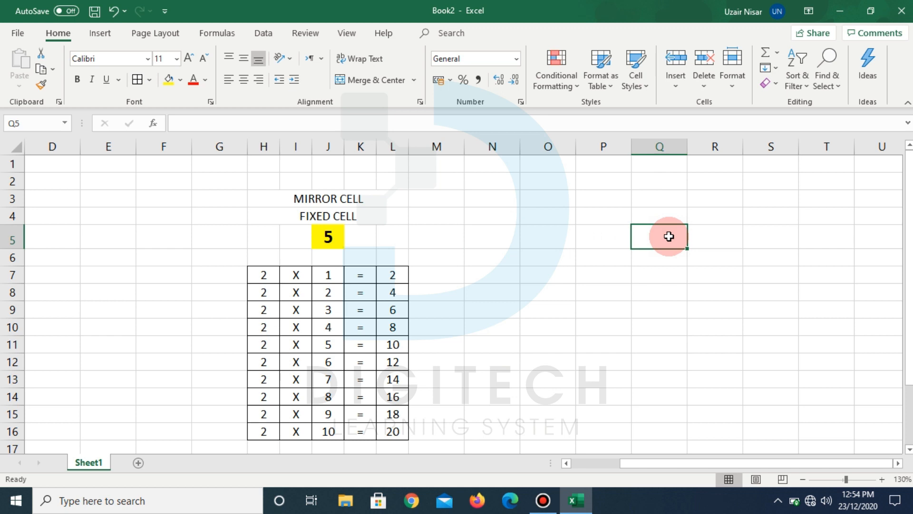
pyautogui.click(535, 243)
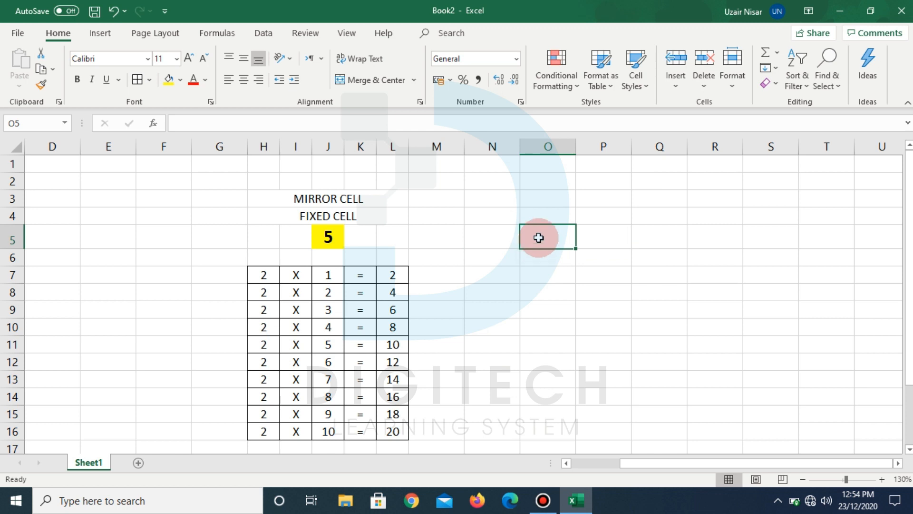
pyautogui.click(697, 235)
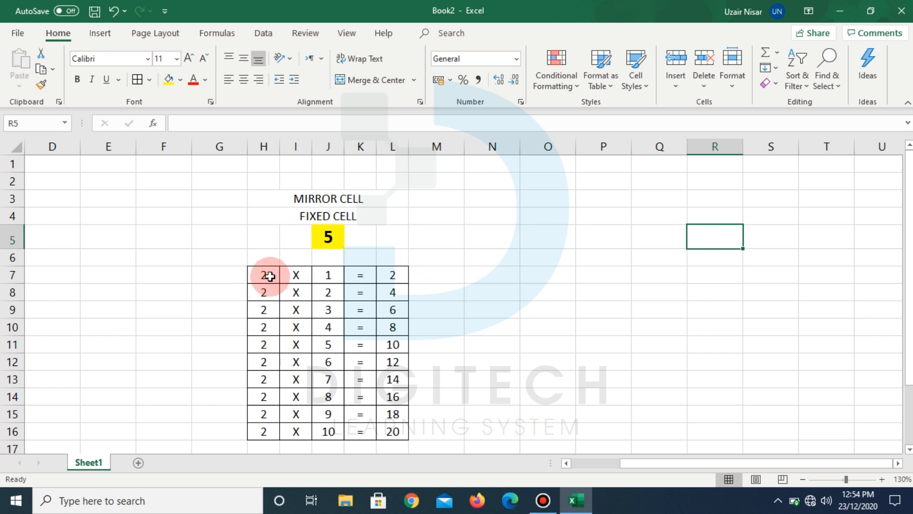
# - Replace the value in H7 with the formula =J5 so it mirrors the highlighted cell
pyautogui.click(268, 276)
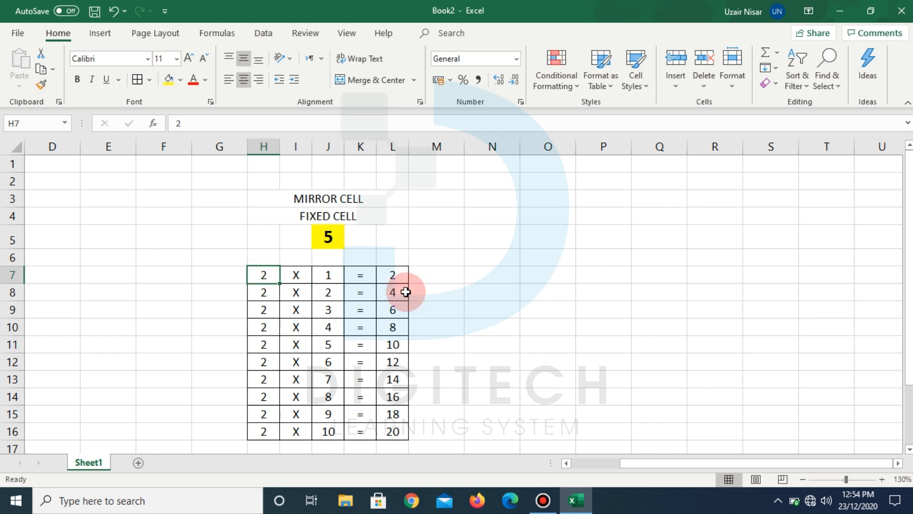
pyautogui.write('=')
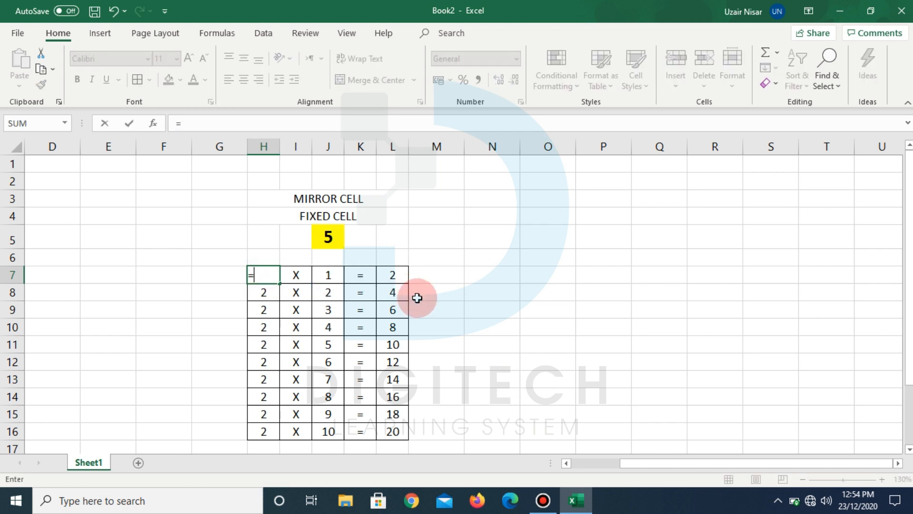
pyautogui.click(331, 235)
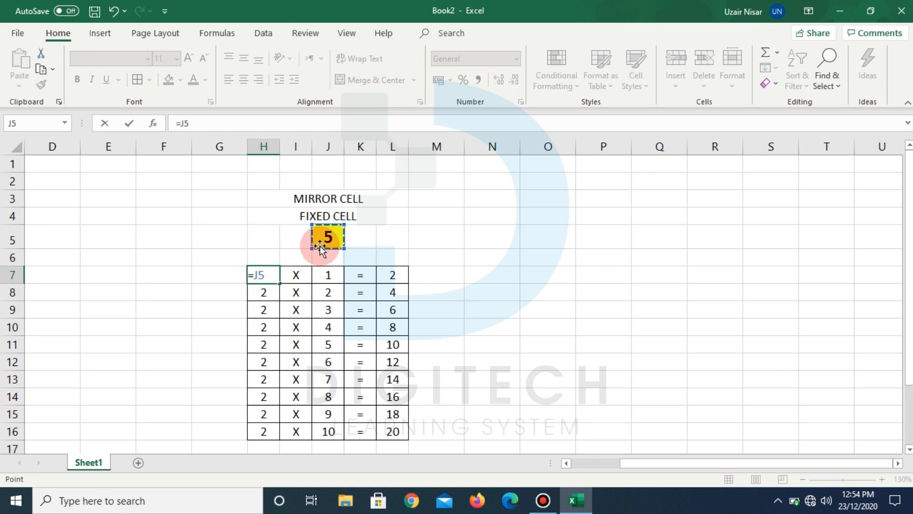
pyautogui.press('Return')
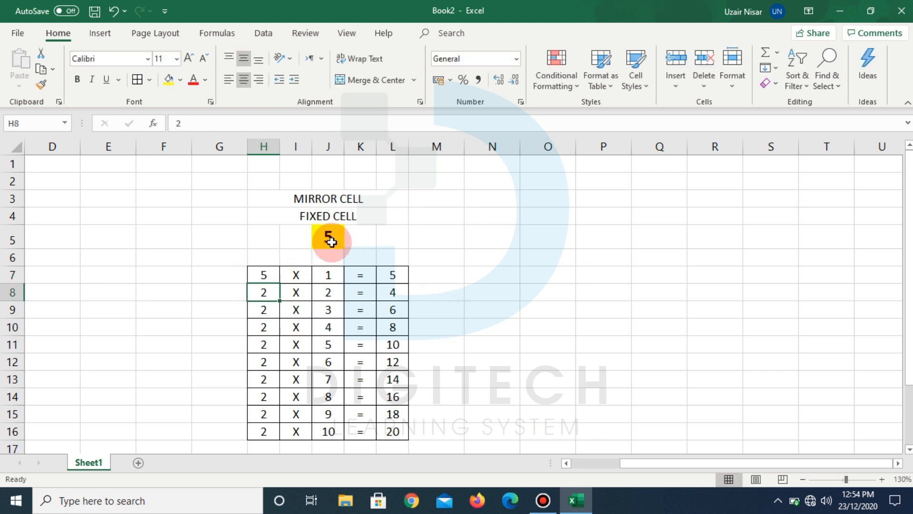
pyautogui.click(277, 269)
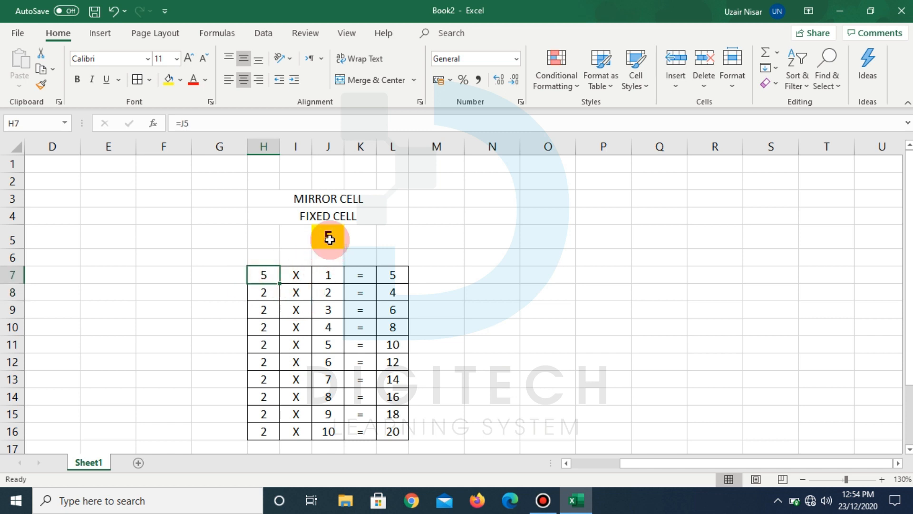
# - Set J5 to 6 to test the mirrored cell H7
pyautogui.click(328, 235)
pyautogui.write('6')
pyautogui.press('Return')
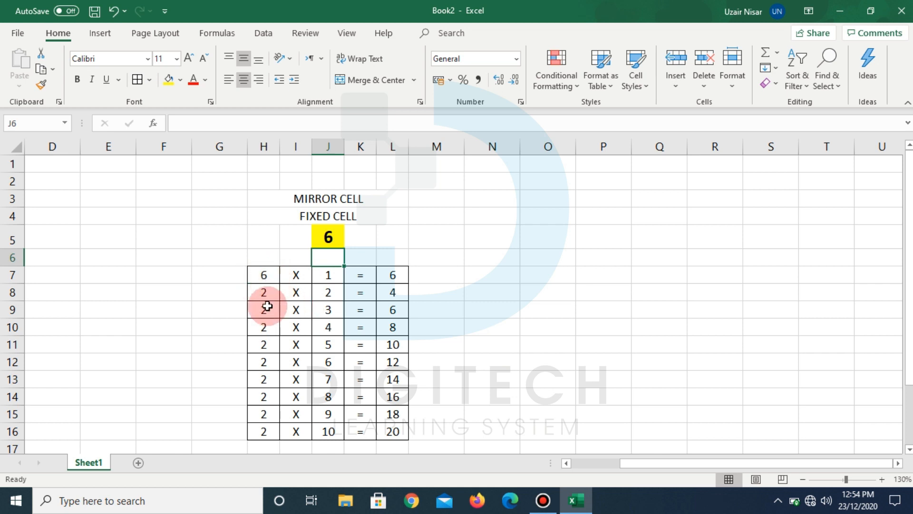
# - Fill the relative formula =J5 from H7 down to H16 and inspect the formulas in L7 and H7
pyautogui.click(270, 272)
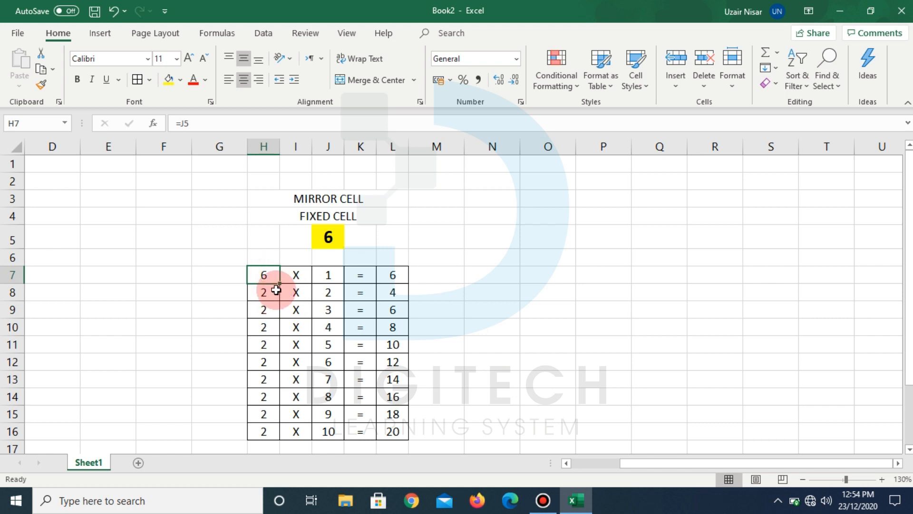
pyautogui.moveTo(279, 284); pyautogui.dragTo(277, 444)
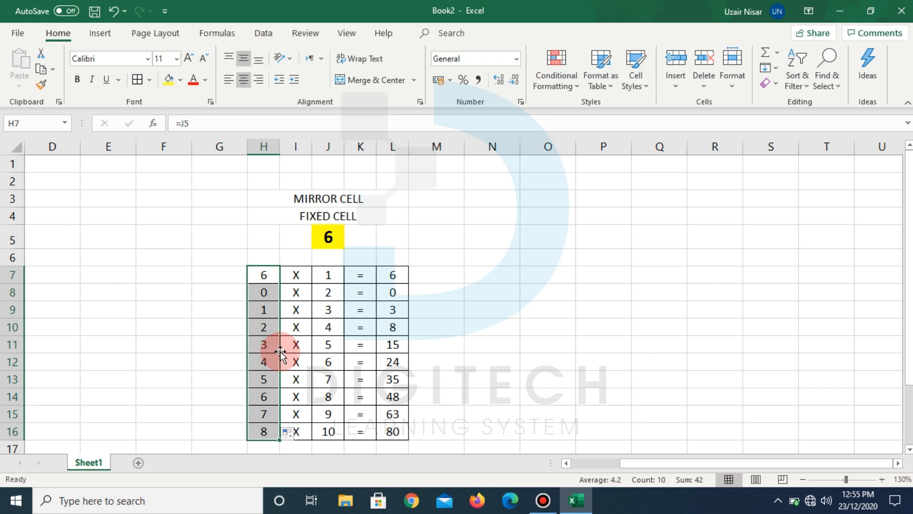
pyautogui.click(395, 274)
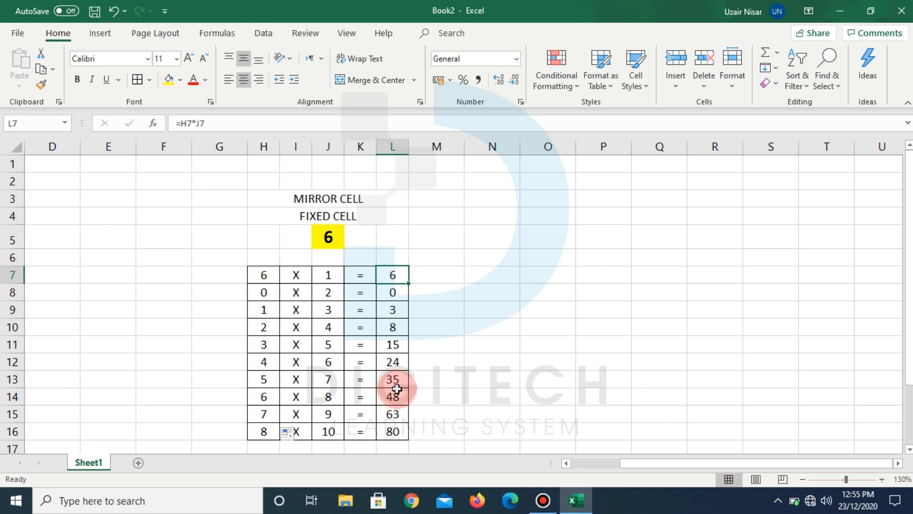
pyautogui.click(262, 279)
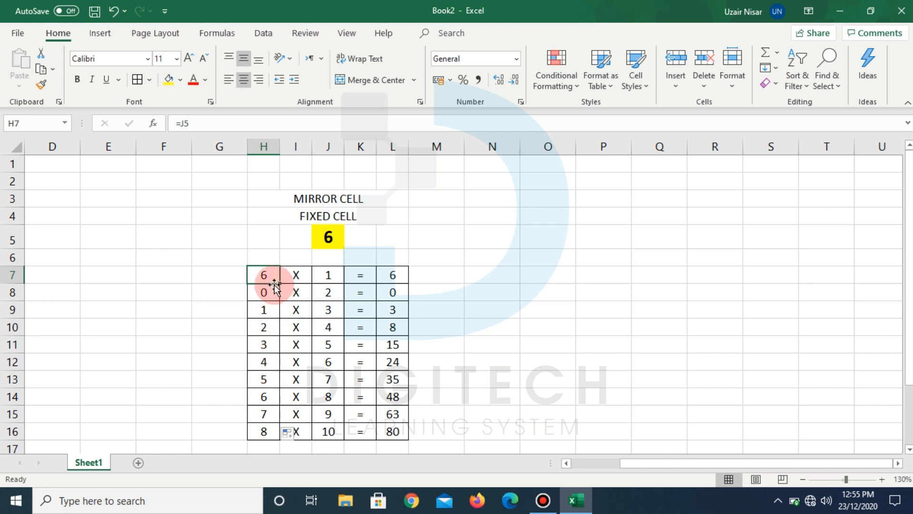
pyautogui.click(324, 216)
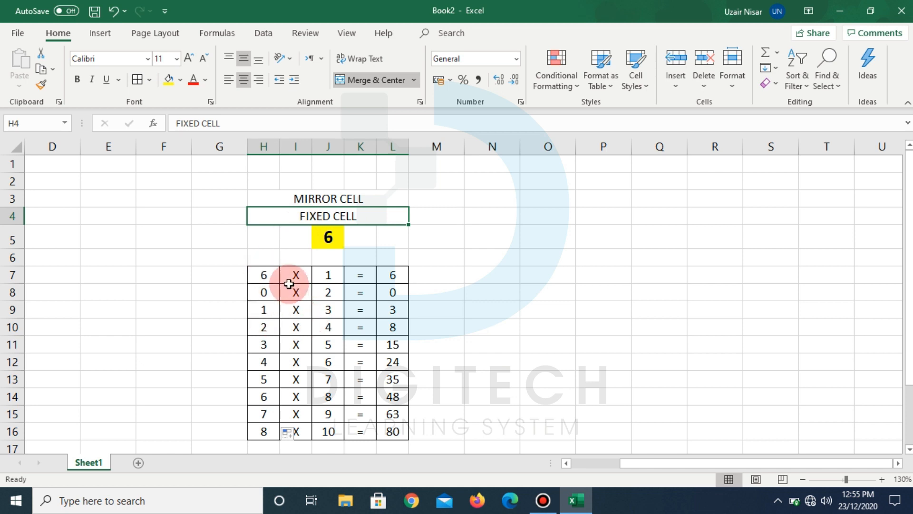
pyautogui.click(269, 280)
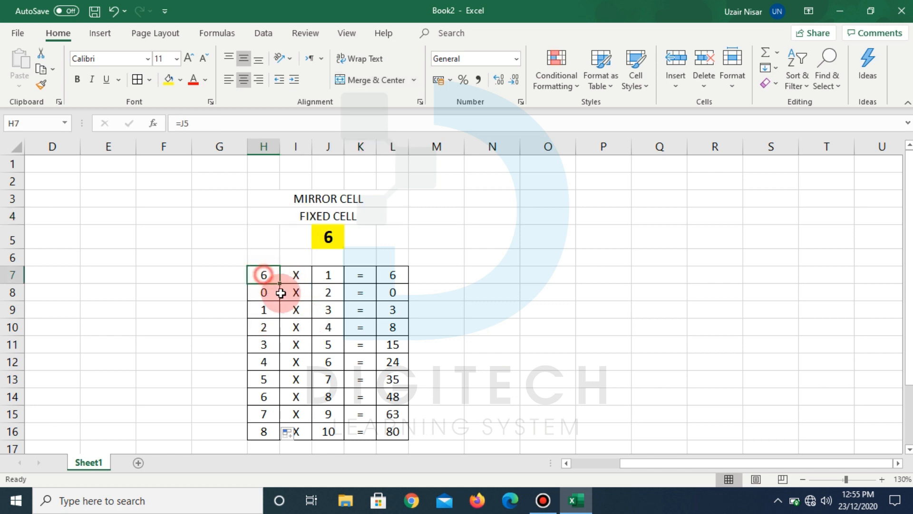
# - Change the formula in H7 to the fixed reference =$J$5 and fill it down to H16
pyautogui.doubleClick(265, 275)
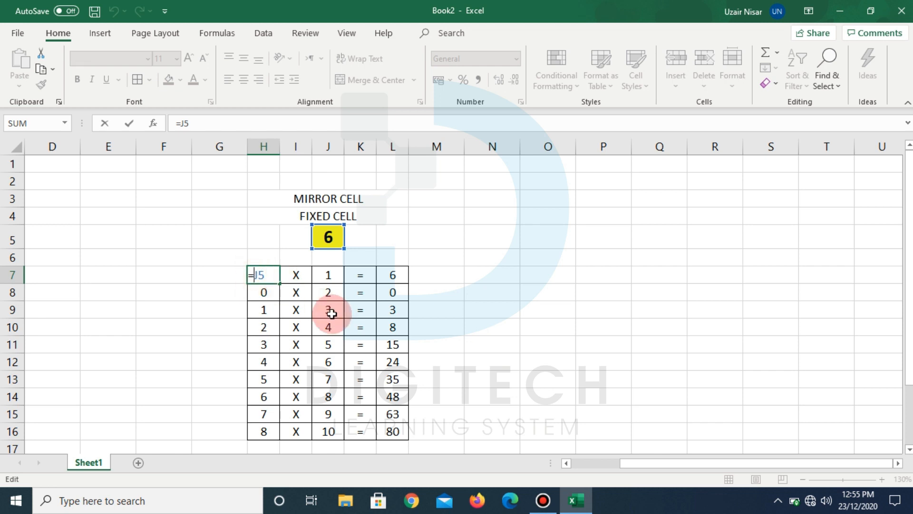
pyautogui.write('$J$')
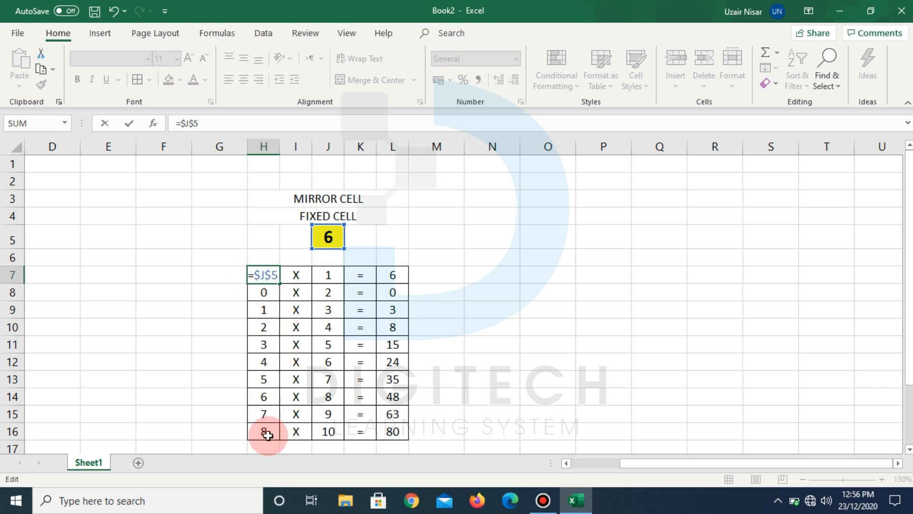
pyautogui.press('Return')
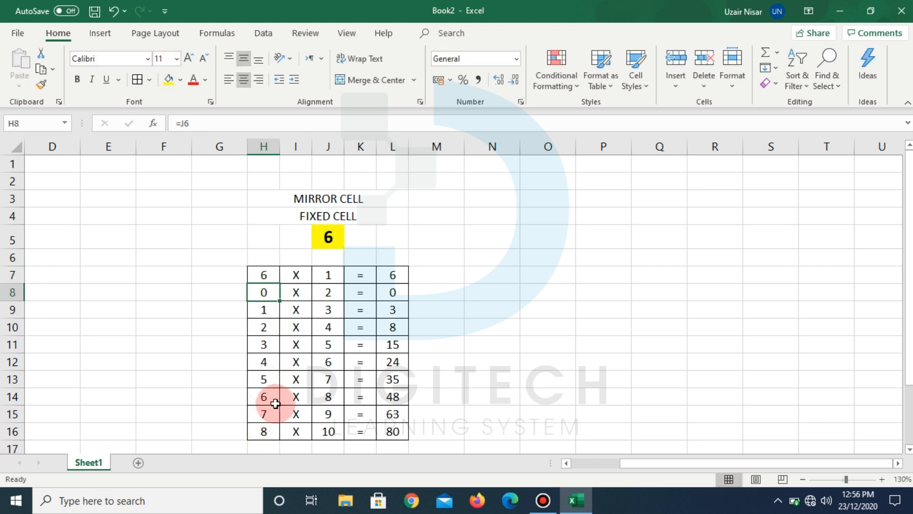
pyautogui.click(265, 274)
pyautogui.moveTo(281, 284); pyautogui.dragTo(276, 437)
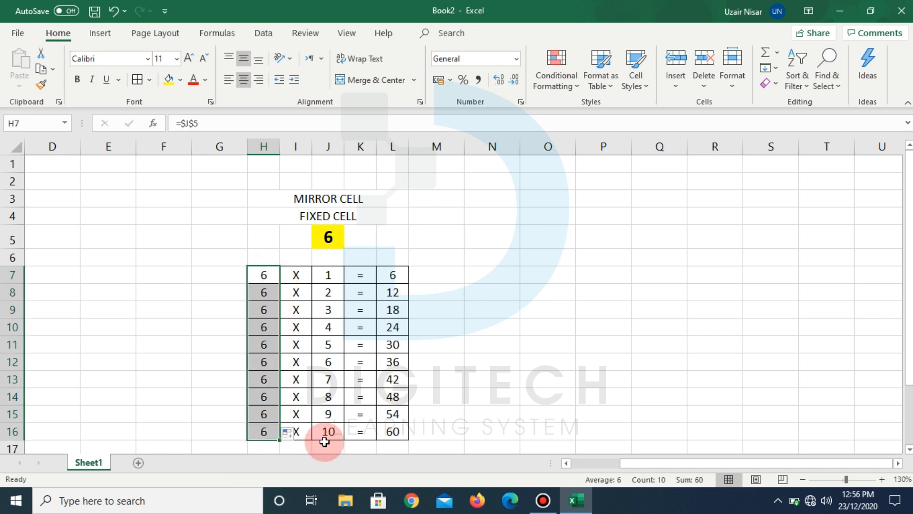
pyautogui.click(265, 274)
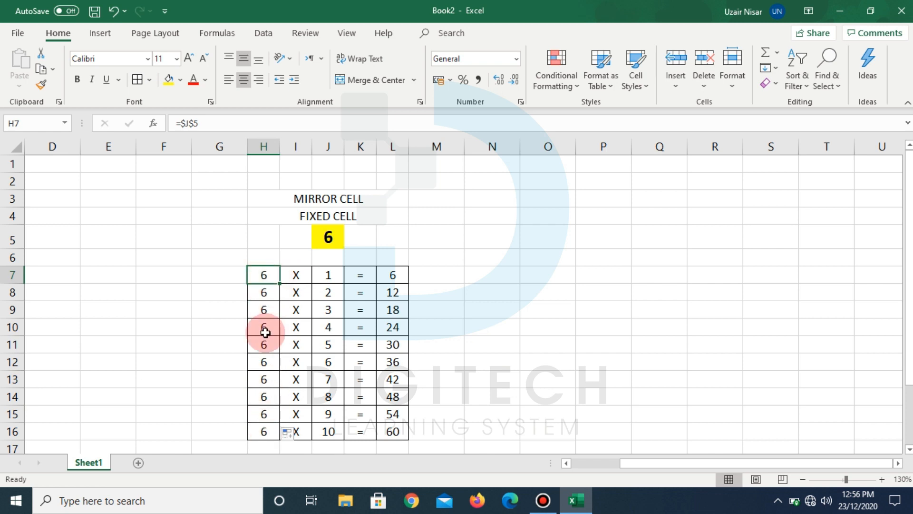
# - Set J5 to 10 to test the whole multiplication table
pyautogui.click(327, 237)
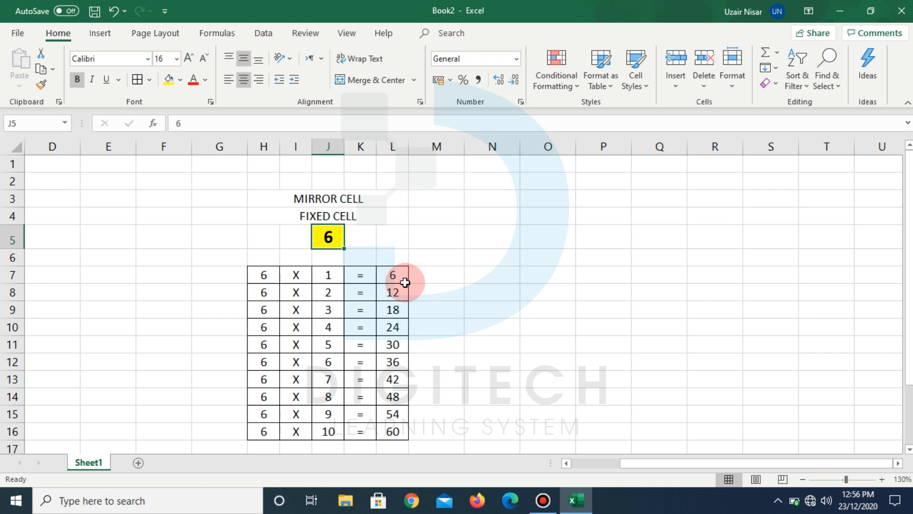
pyautogui.write('10')
pyautogui.press('Return')
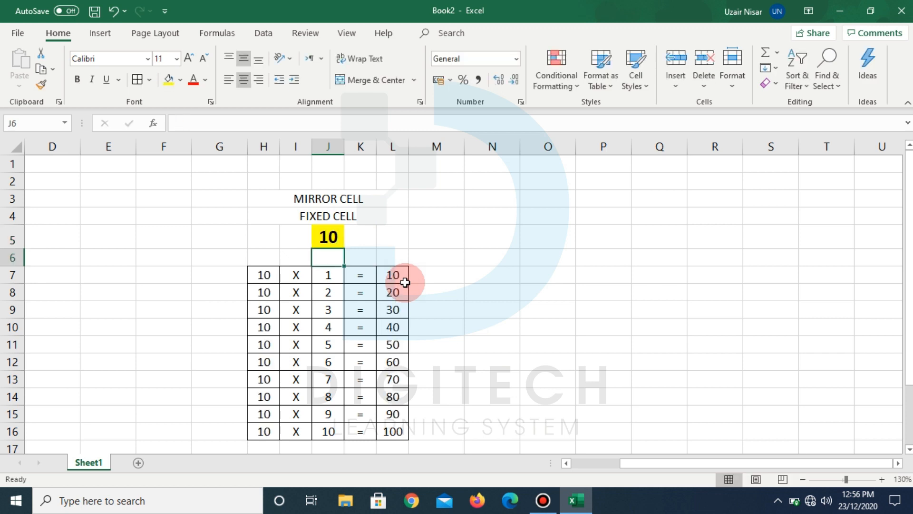
# - Set J5 to 4 to switch the multiplication table to that number
pyautogui.press('F2')
pyautogui.press('F2')
pyautogui.press('Up')
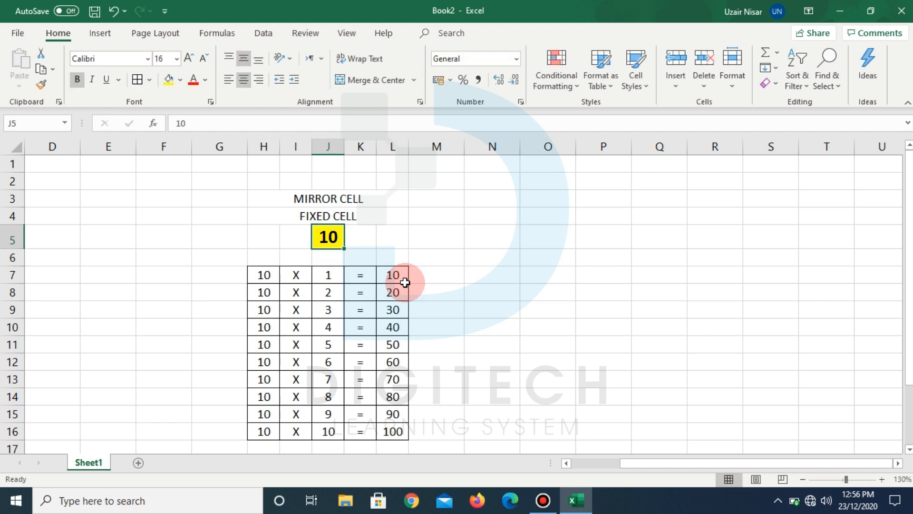
pyautogui.write('4')
pyautogui.press('Return')
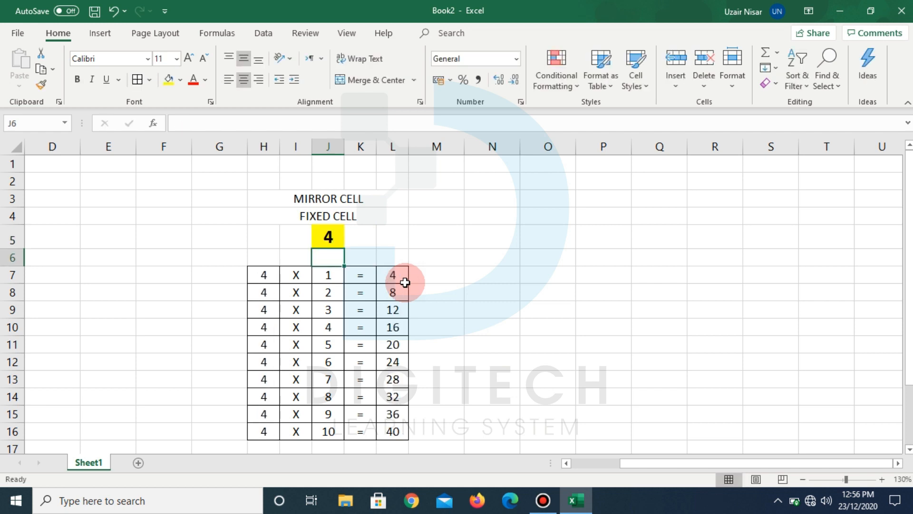